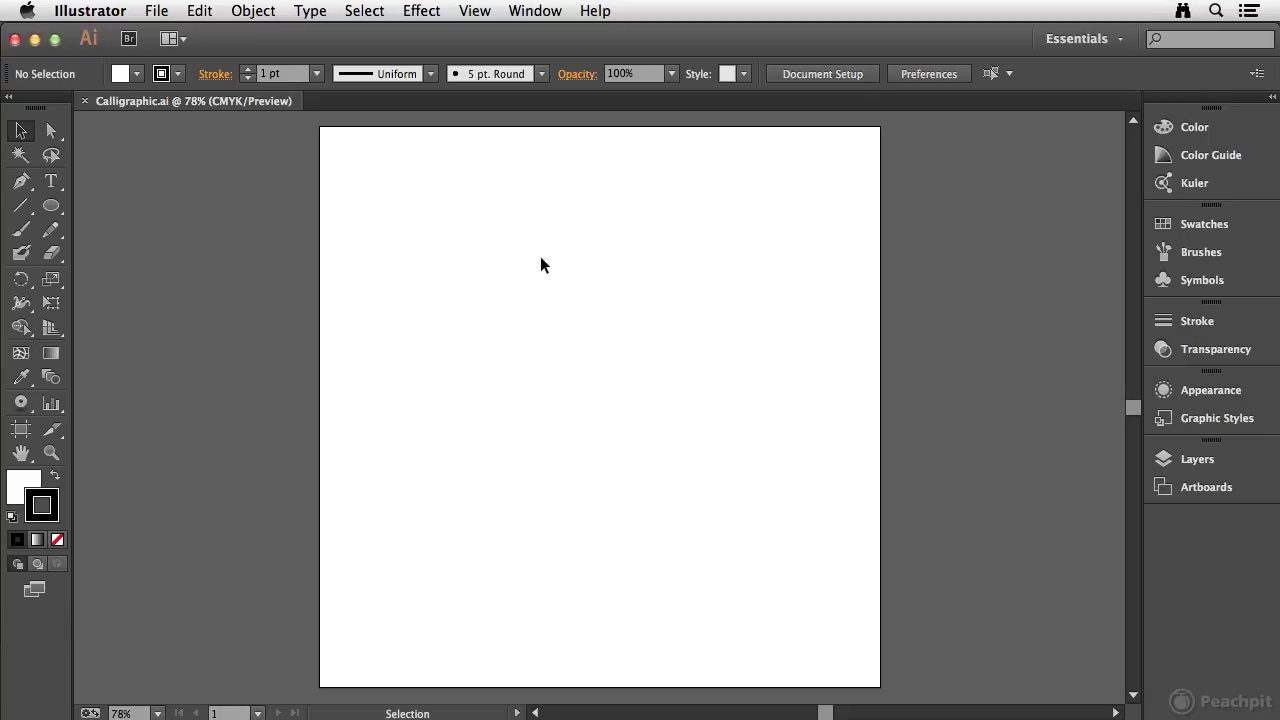
Step: Create a new calligraphic brush and name it LBV Brush
{"action": "left_click", "coordinate": [1210, 254]}
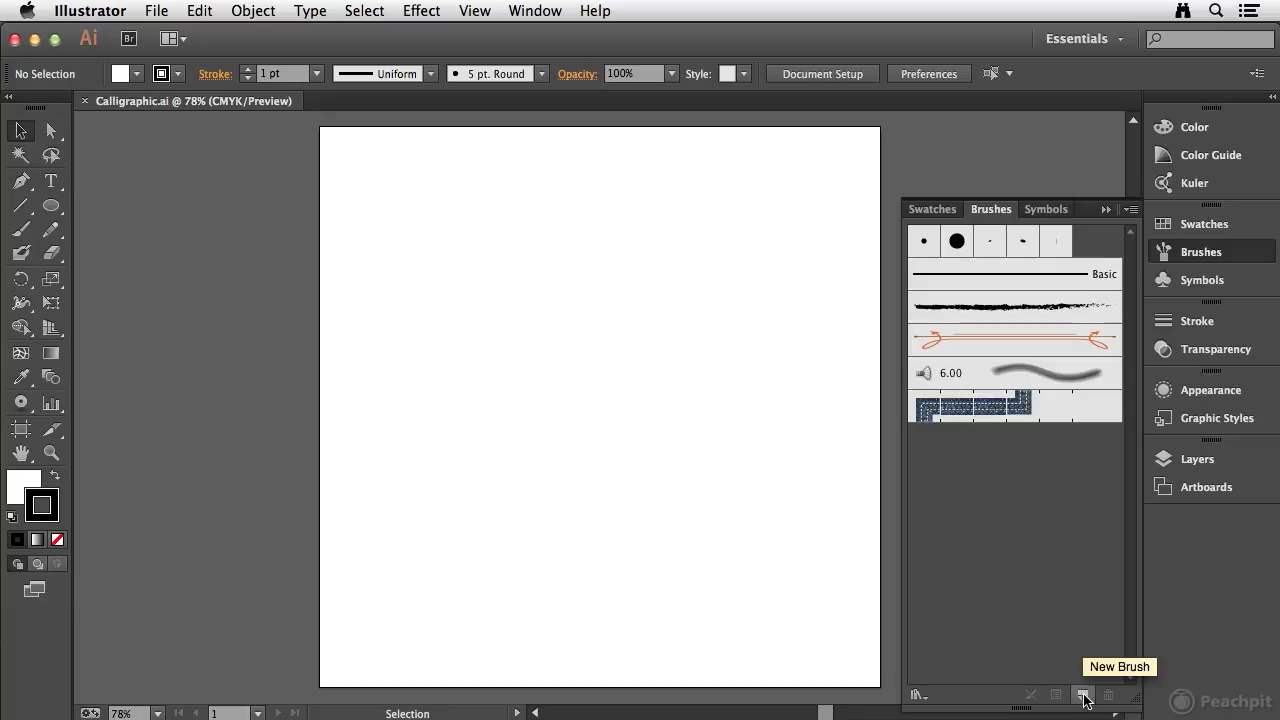
{"action": "left_click", "coordinate": [1131, 210]}
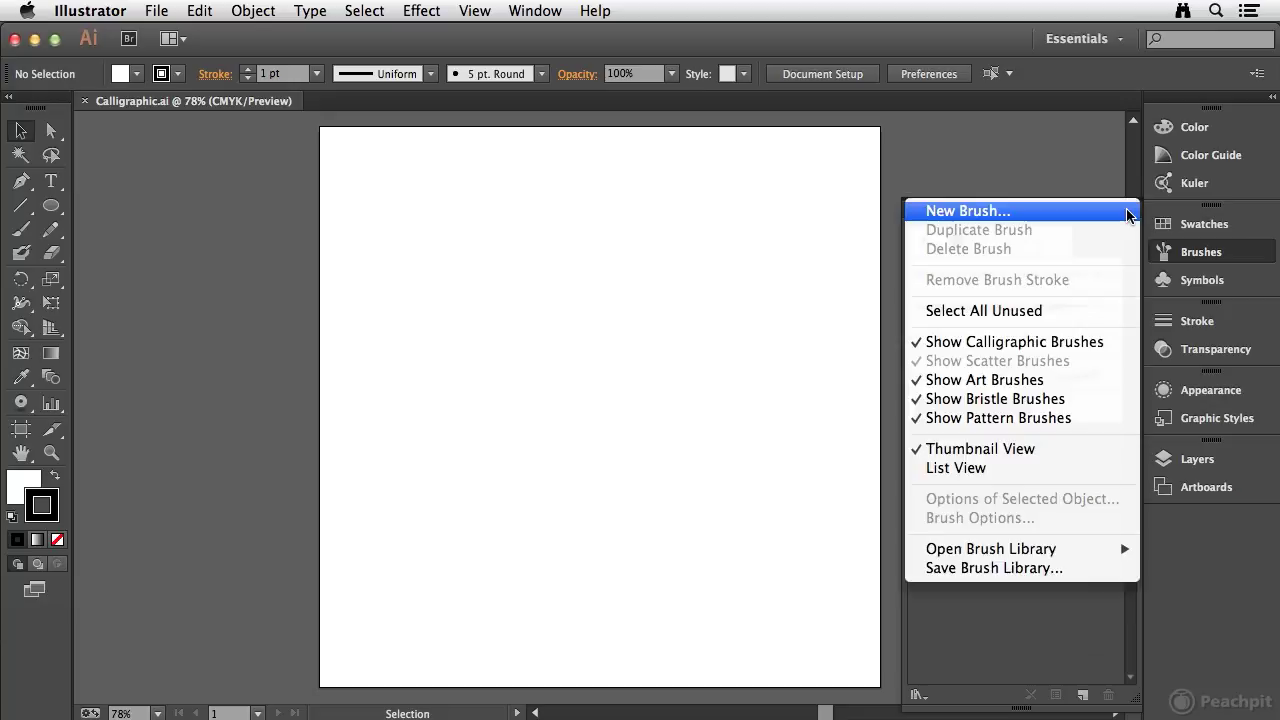
{"action": "left_click", "coordinate": [988, 212]}
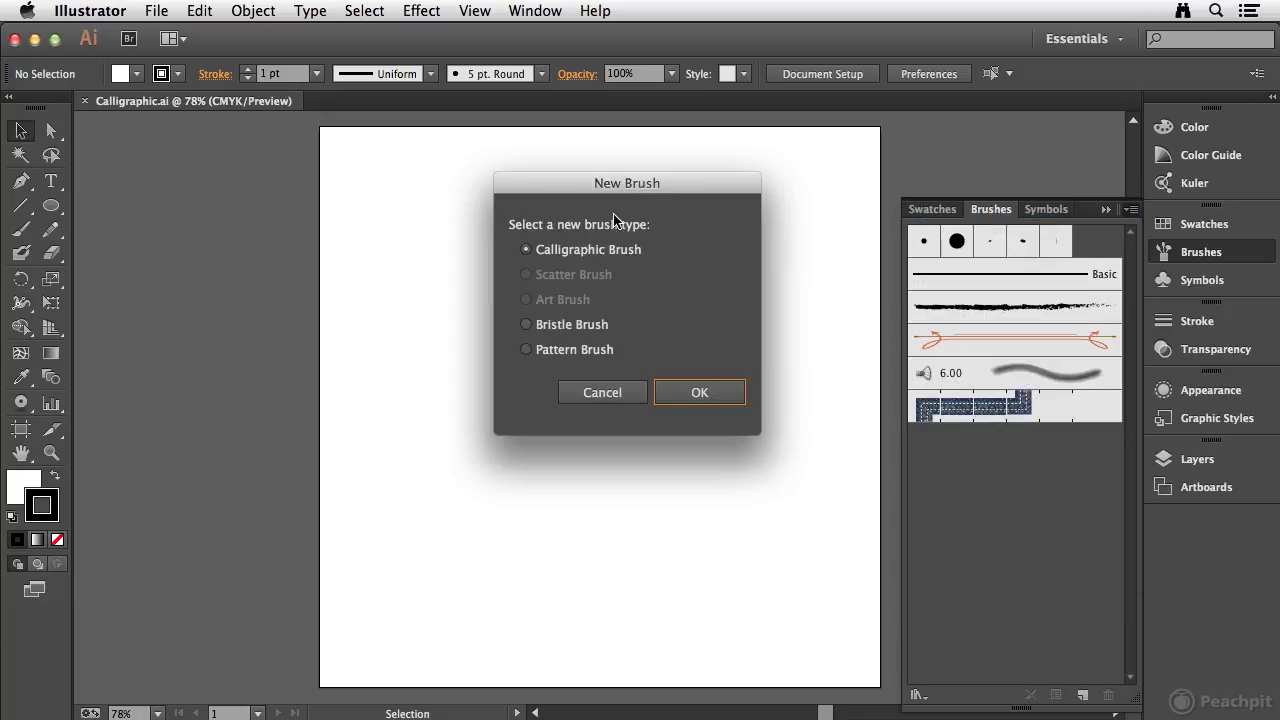
{"action": "left_click_drag", "start_coordinate": [661, 190], "coordinate": [554, 156]}
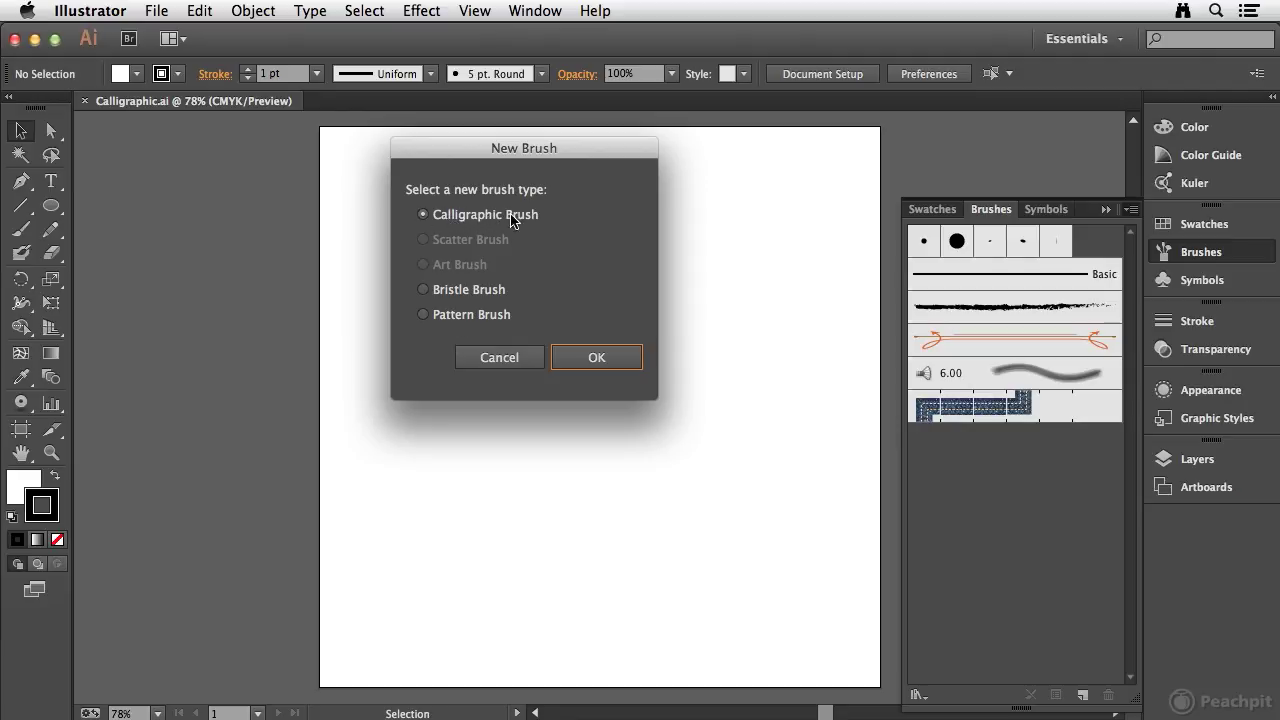
{"action": "left_click", "coordinate": [604, 360]}
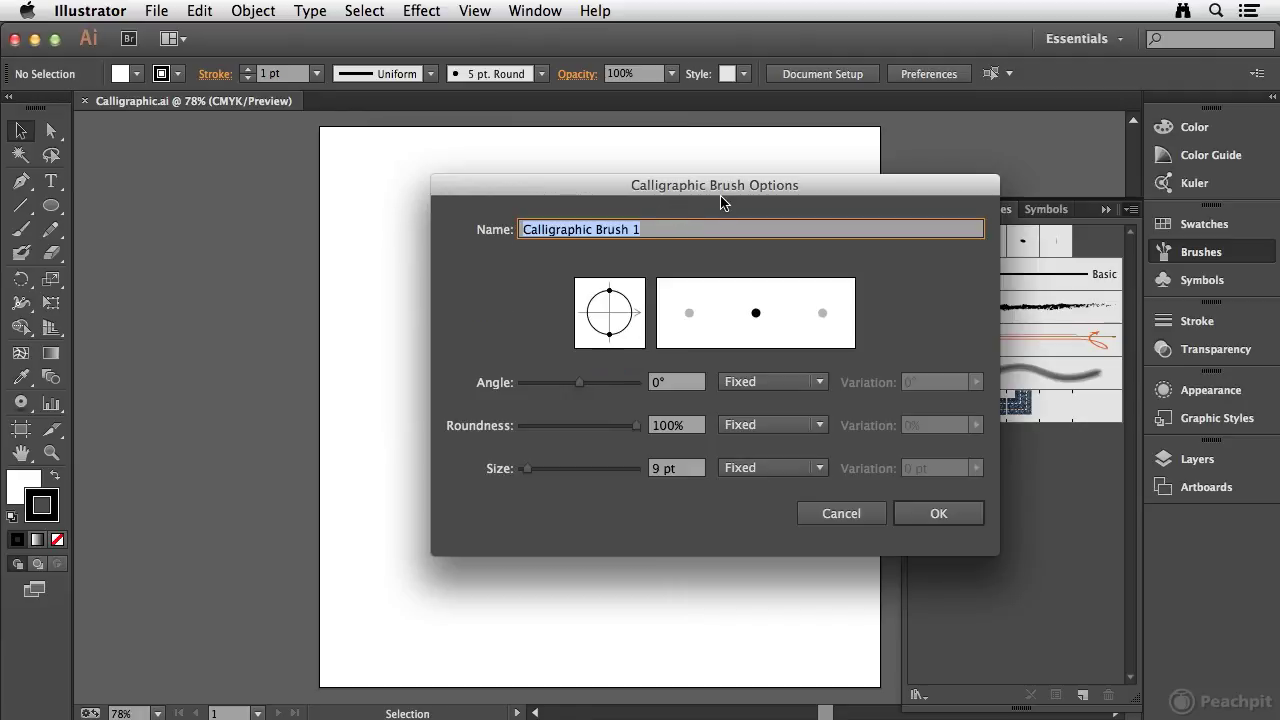
{"action": "type", "text": "LBV Brush"}
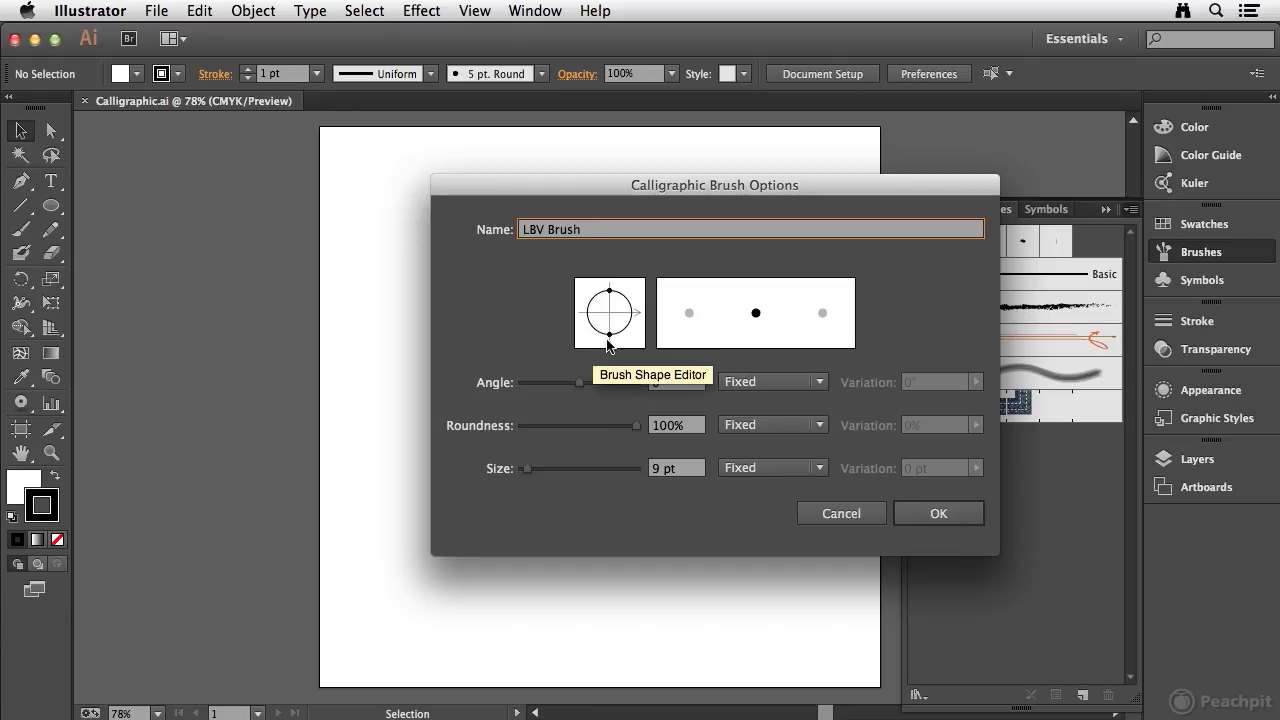
Step: Shape the brush tip to 23% roundness, a 48° angle and a 78 pt size
{"action": "mouse_move", "coordinate": [609, 332]}
{"action": "left_mouse_down"}
{"action": "mouse_move", "coordinate": [613, 304]}
{"action": "mouse_move", "coordinate": [618, 318]}
{"action": "left_mouse_up"}
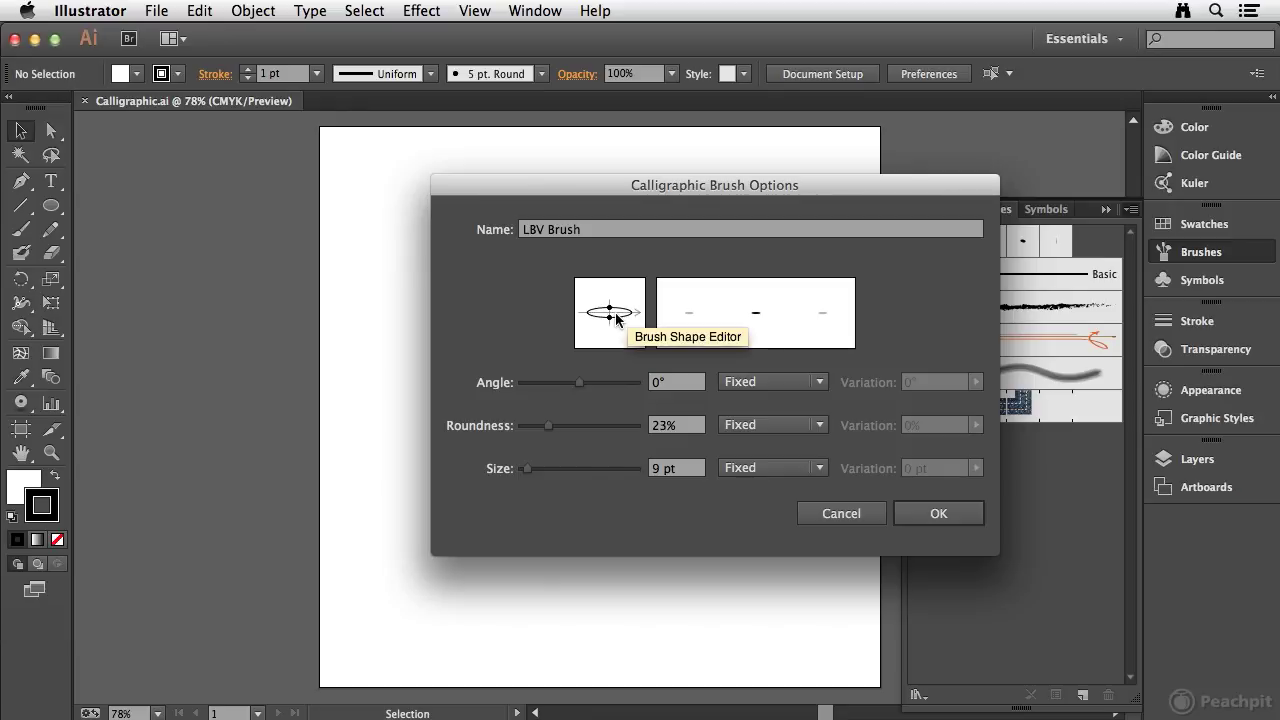
{"action": "mouse_move", "coordinate": [631, 316]}
{"action": "left_mouse_down"}
{"action": "mouse_move", "coordinate": [607, 290]}
{"action": "mouse_move", "coordinate": [590, 292]}
{"action": "mouse_move", "coordinate": [620, 298]}
{"action": "mouse_move", "coordinate": [610, 286]}
{"action": "mouse_move", "coordinate": [618, 338]}
{"action": "mouse_move", "coordinate": [625, 298]}
{"action": "left_mouse_up"}
{"action": "mouse_move", "coordinate": [526, 470]}
{"action": "left_mouse_down"}
{"action": "mouse_move", "coordinate": [622, 472]}
{"action": "mouse_move", "coordinate": [549, 472]}
{"action": "mouse_move", "coordinate": [566, 472]}
{"action": "left_mouse_up"}
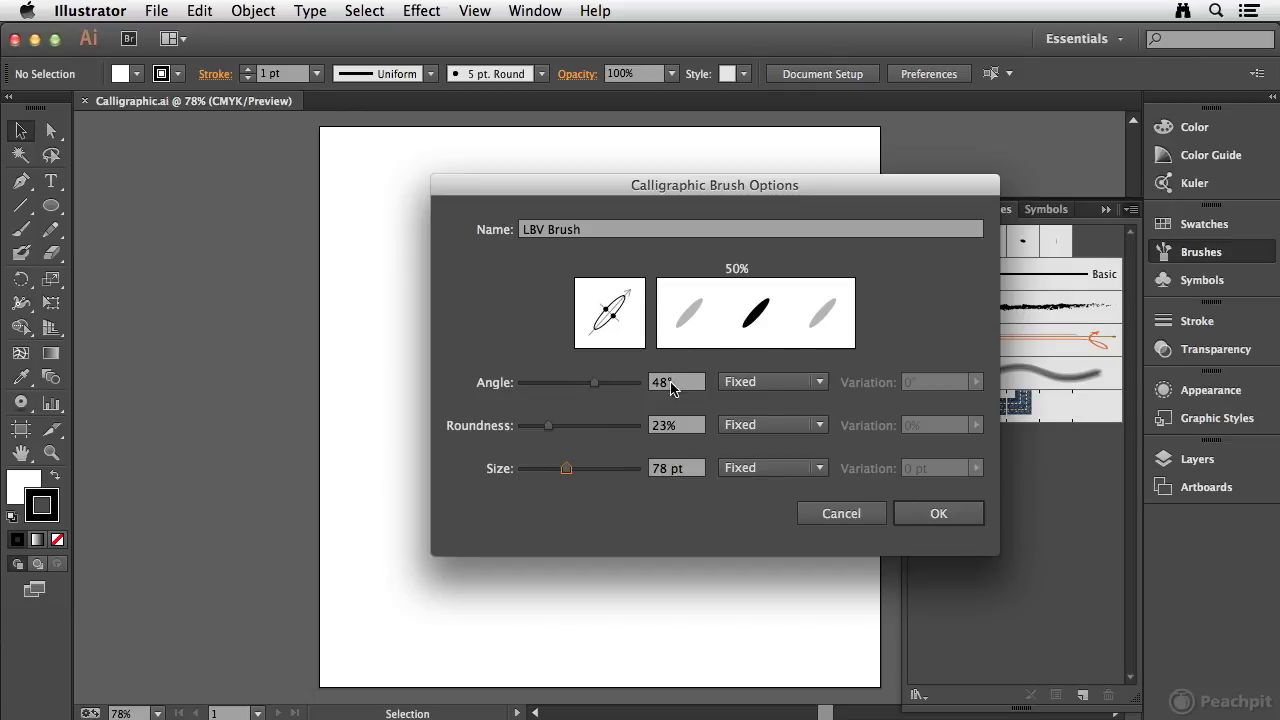
Step: Make the brush's angle and size both respond to Pressure
{"action": "left_click", "coordinate": [822, 383]}
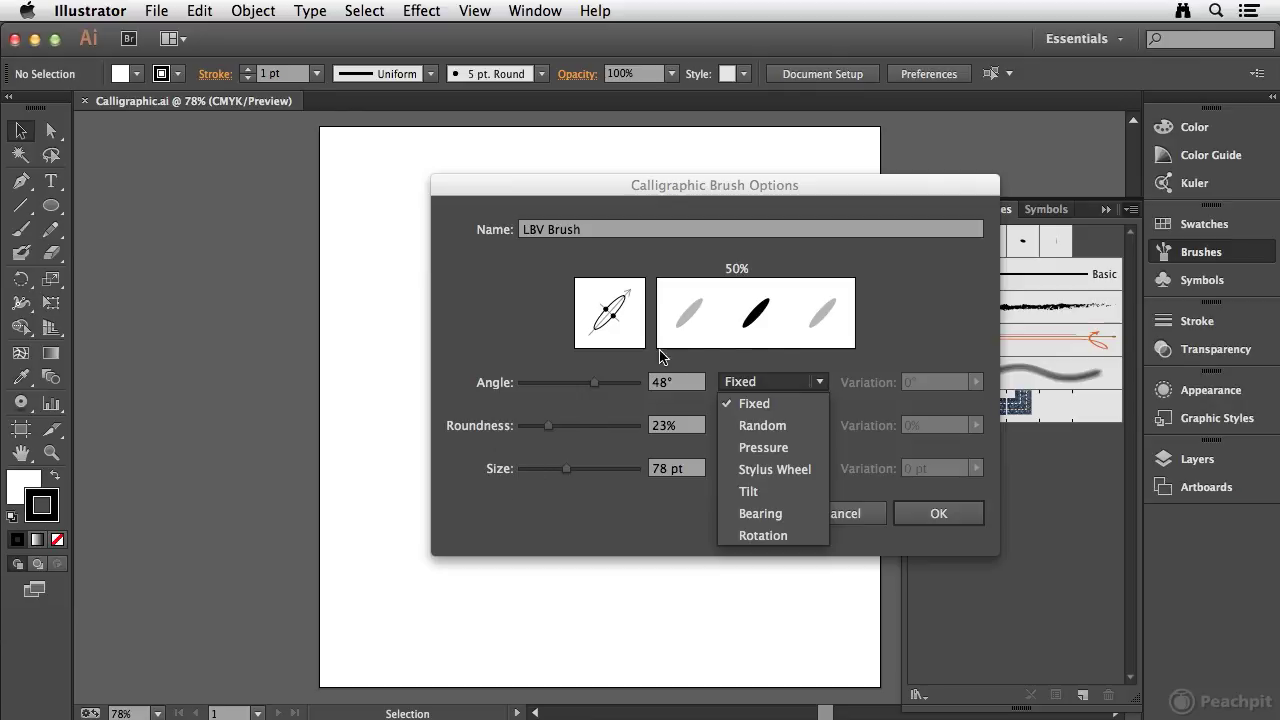
{"action": "left_click", "coordinate": [766, 452]}
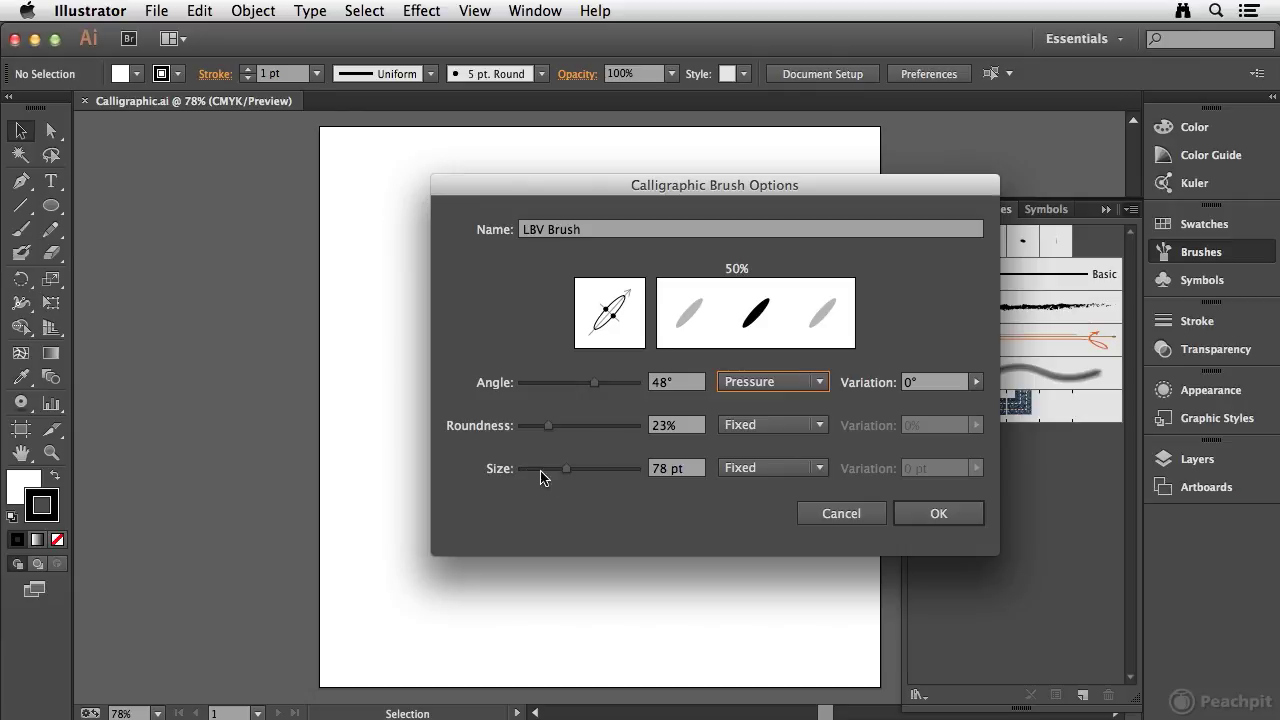
{"action": "left_click", "coordinate": [770, 468]}
{"action": "left_click", "coordinate": [780, 529]}
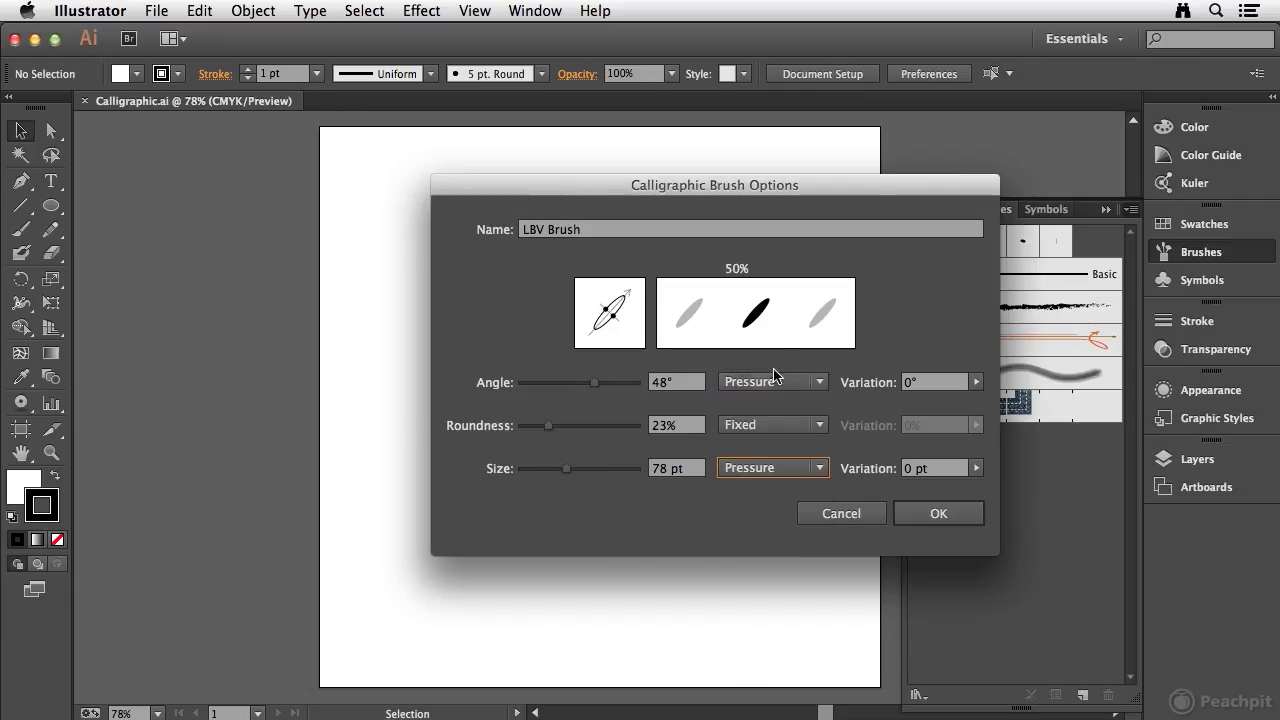
Step: Set the pressure variation to 84° for the angle and 39 pt for the size, and save the brush
{"action": "left_click", "coordinate": [979, 383]}
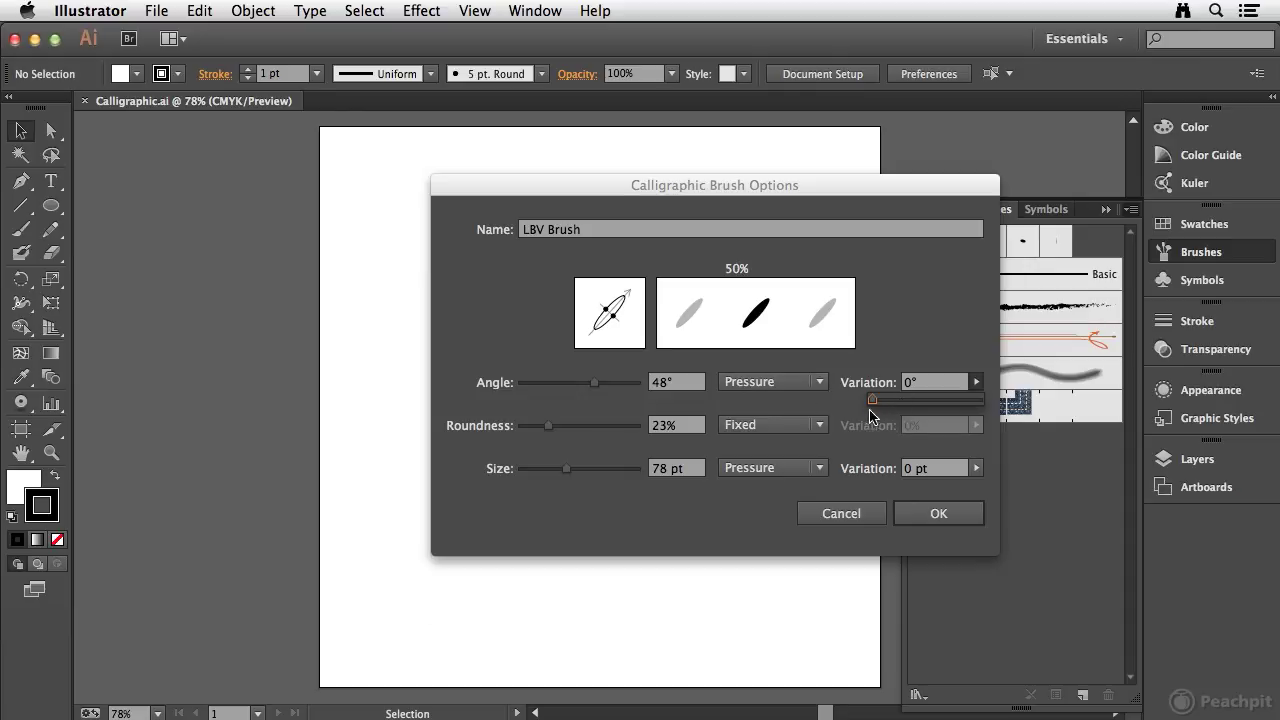
{"action": "mouse_move", "coordinate": [873, 402]}
{"action": "left_mouse_down"}
{"action": "mouse_move", "coordinate": [960, 403]}
{"action": "mouse_move", "coordinate": [917, 405]}
{"action": "left_mouse_up"}
{"action": "left_click", "coordinate": [976, 468]}
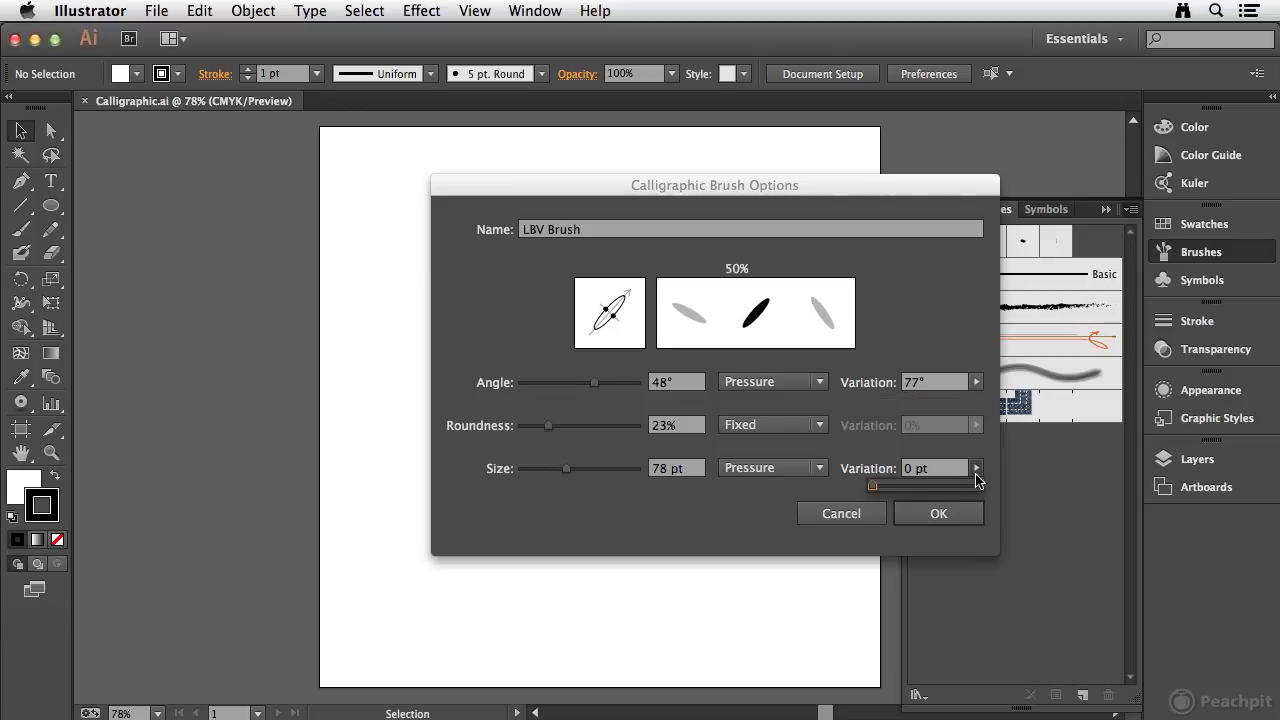
{"action": "left_click_drag", "start_coordinate": [869, 489], "coordinate": [924, 493]}
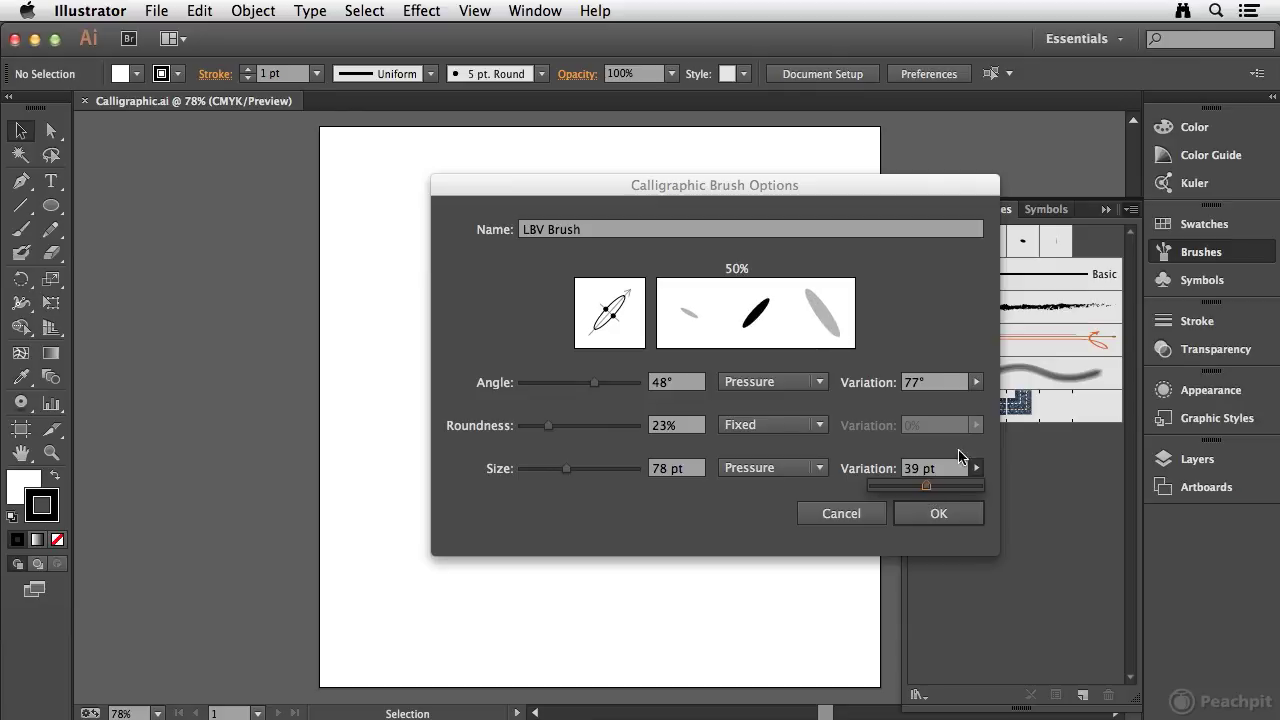
{"action": "left_click", "coordinate": [976, 384]}
{"action": "left_click_drag", "start_coordinate": [920, 404], "coordinate": [922, 406]}
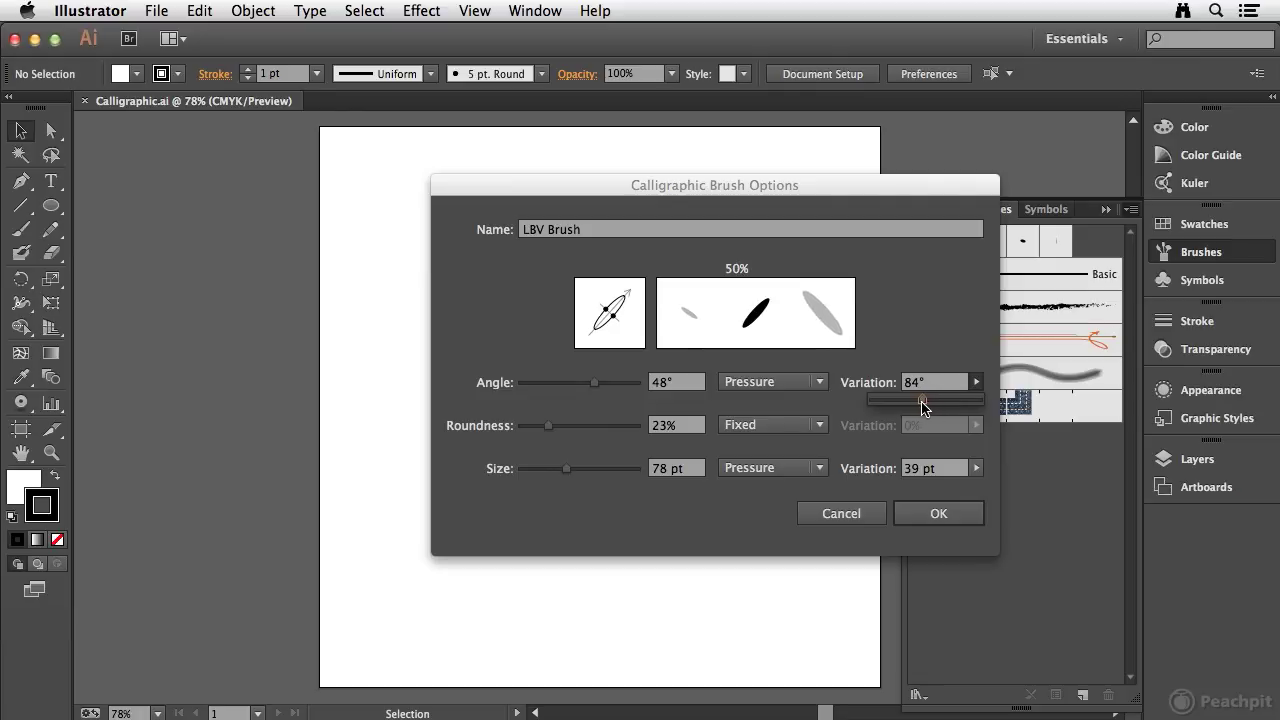
{"action": "left_click", "coordinate": [939, 514]}
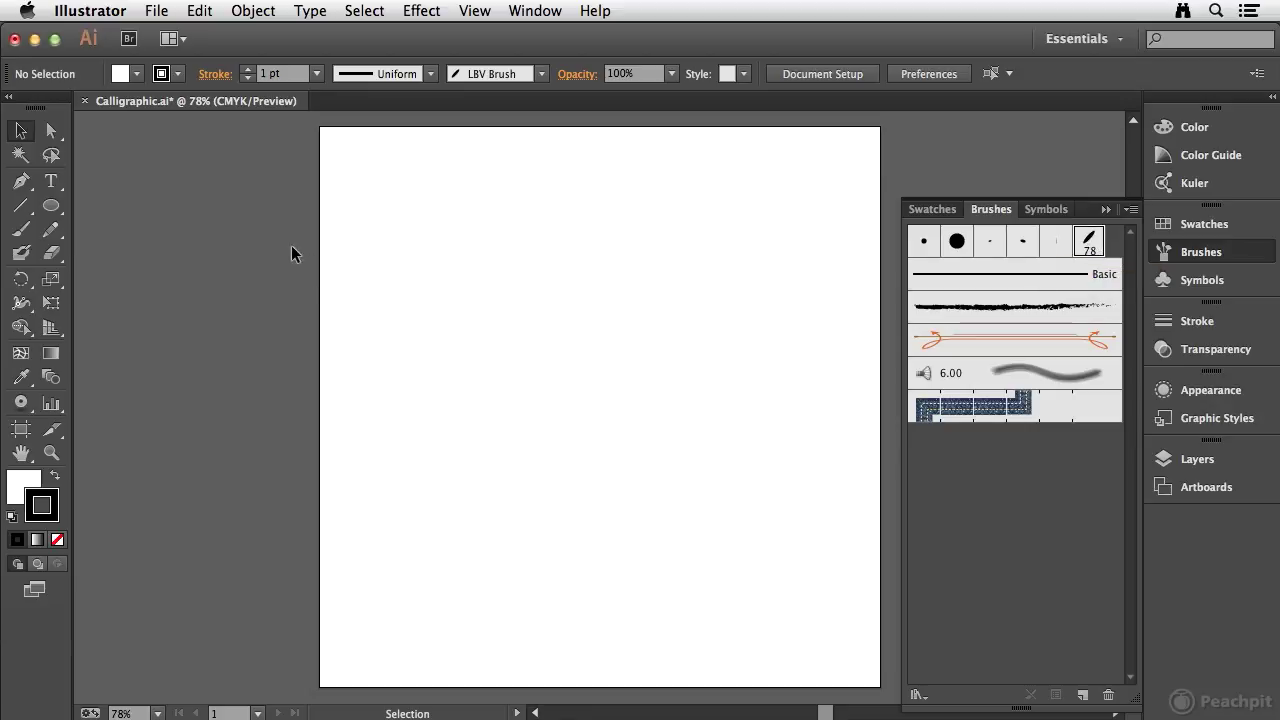
Step: Test LBV Brush with the Paintbrush by painting a large looping stroke and two short strokes near the artboard's upper edge
{"action": "left_click", "coordinate": [24, 234]}
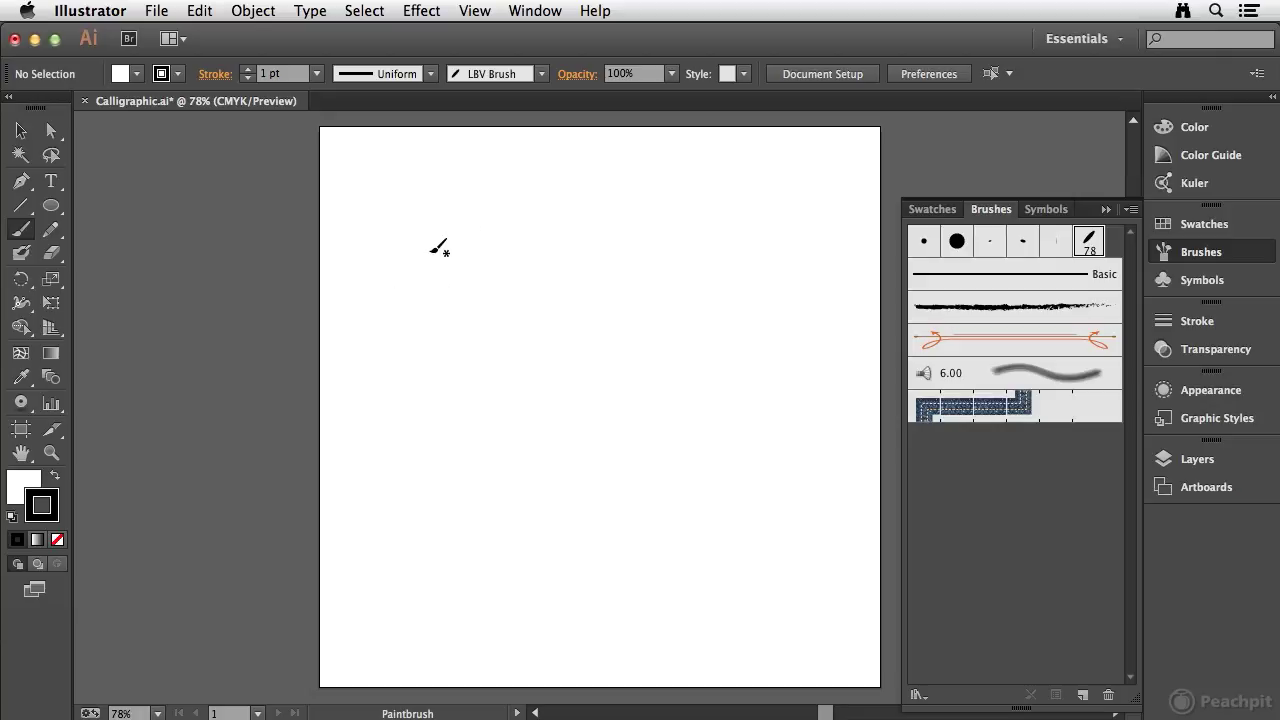
{"action": "mouse_move", "coordinate": [335, 397]}
{"action": "left_mouse_down"}
{"action": "mouse_move", "coordinate": [478, 344]}
{"action": "mouse_move", "coordinate": [532, 276]}
{"action": "mouse_move", "coordinate": [598, 240]}
{"action": "mouse_move", "coordinate": [754, 266]}
{"action": "mouse_move", "coordinate": [772, 292]}
{"action": "mouse_move", "coordinate": [737, 331]}
{"action": "mouse_move", "coordinate": [651, 366]}
{"action": "mouse_move", "coordinate": [527, 452]}
{"action": "left_mouse_up"}
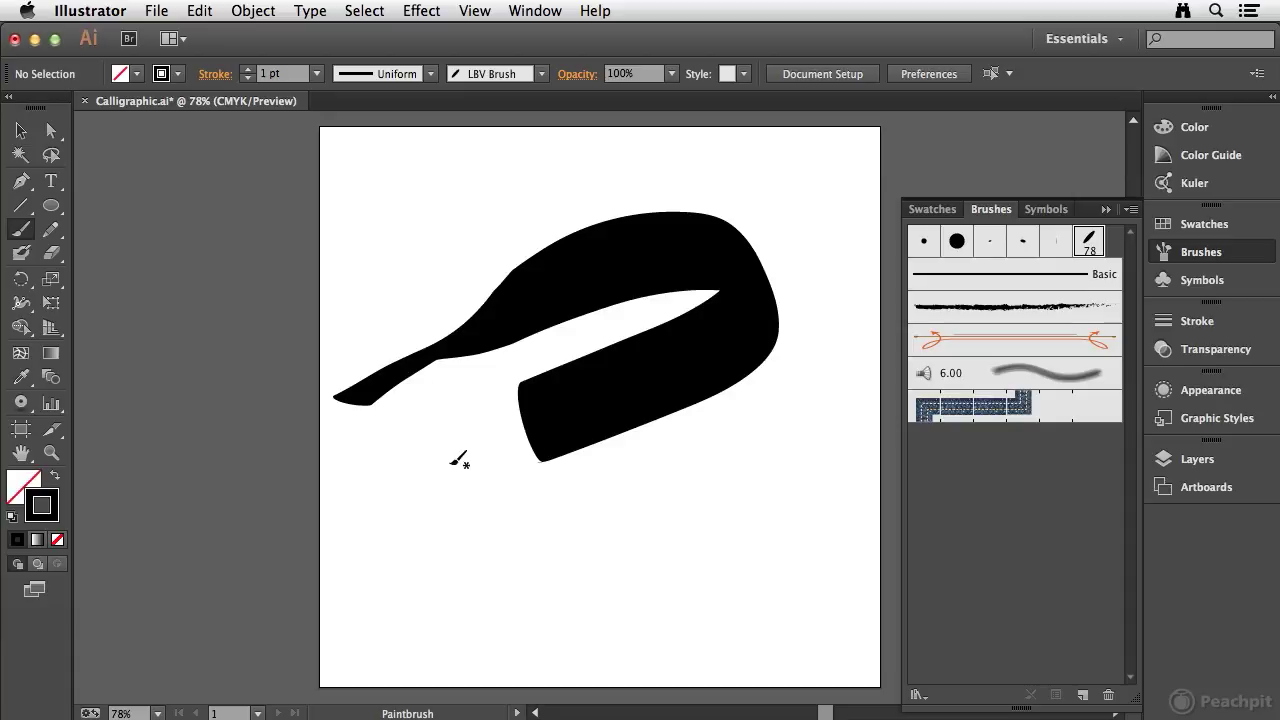
{"action": "key", "text": "super+z"}
{"action": "mouse_move", "coordinate": [336, 484]}
{"action": "left_mouse_down"}
{"action": "mouse_move", "coordinate": [522, 363]}
{"action": "mouse_move", "coordinate": [544, 328]}
{"action": "mouse_move", "coordinate": [537, 284]}
{"action": "mouse_move", "coordinate": [501, 279]}
{"action": "mouse_move", "coordinate": [411, 347]}
{"action": "mouse_move", "coordinate": [402, 397]}
{"action": "mouse_move", "coordinate": [424, 421]}
{"action": "mouse_move", "coordinate": [529, 421]}
{"action": "mouse_move", "coordinate": [744, 341]}
{"action": "mouse_move", "coordinate": [812, 370]}
{"action": "mouse_move", "coordinate": [828, 399]}
{"action": "mouse_move", "coordinate": [823, 441]}
{"action": "mouse_move", "coordinate": [791, 465]}
{"action": "mouse_move", "coordinate": [620, 512]}
{"action": "mouse_move", "coordinate": [342, 615]}
{"action": "left_mouse_up"}
{"action": "left_click_drag", "start_coordinate": [612, 192], "coordinate": [616, 190]}
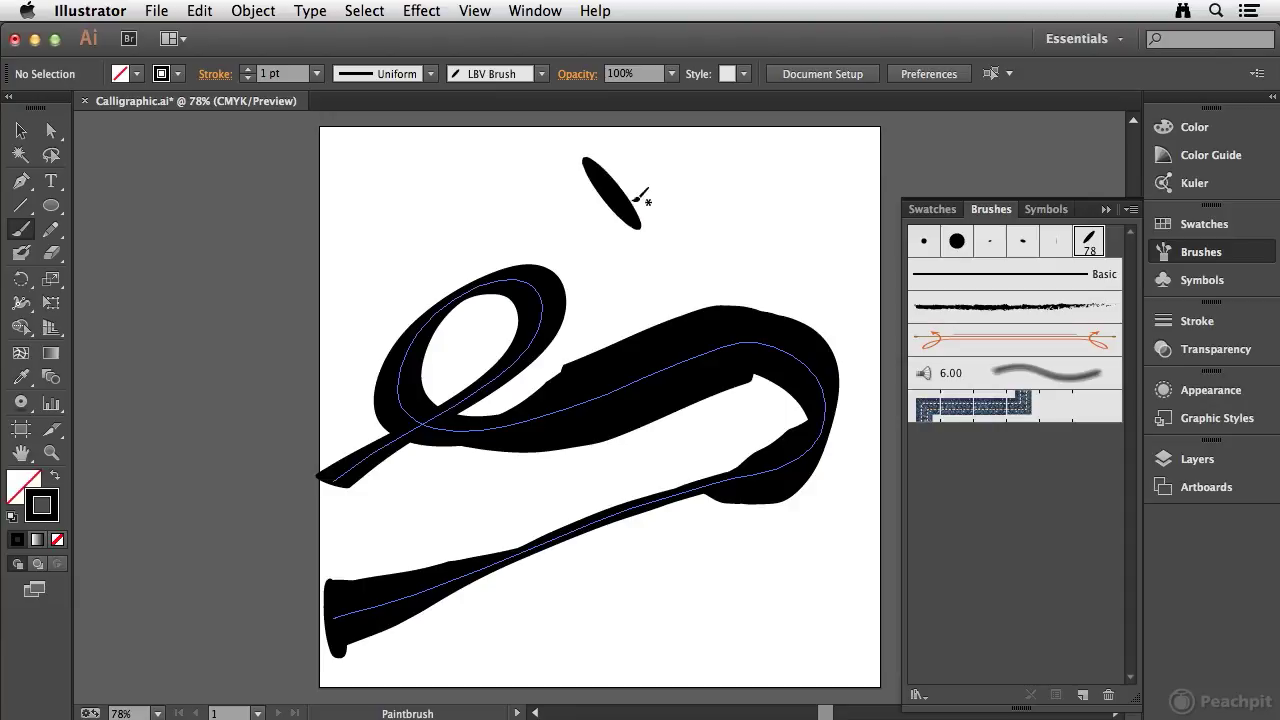
{"action": "left_click_drag", "start_coordinate": [766, 211], "coordinate": [850, 205]}
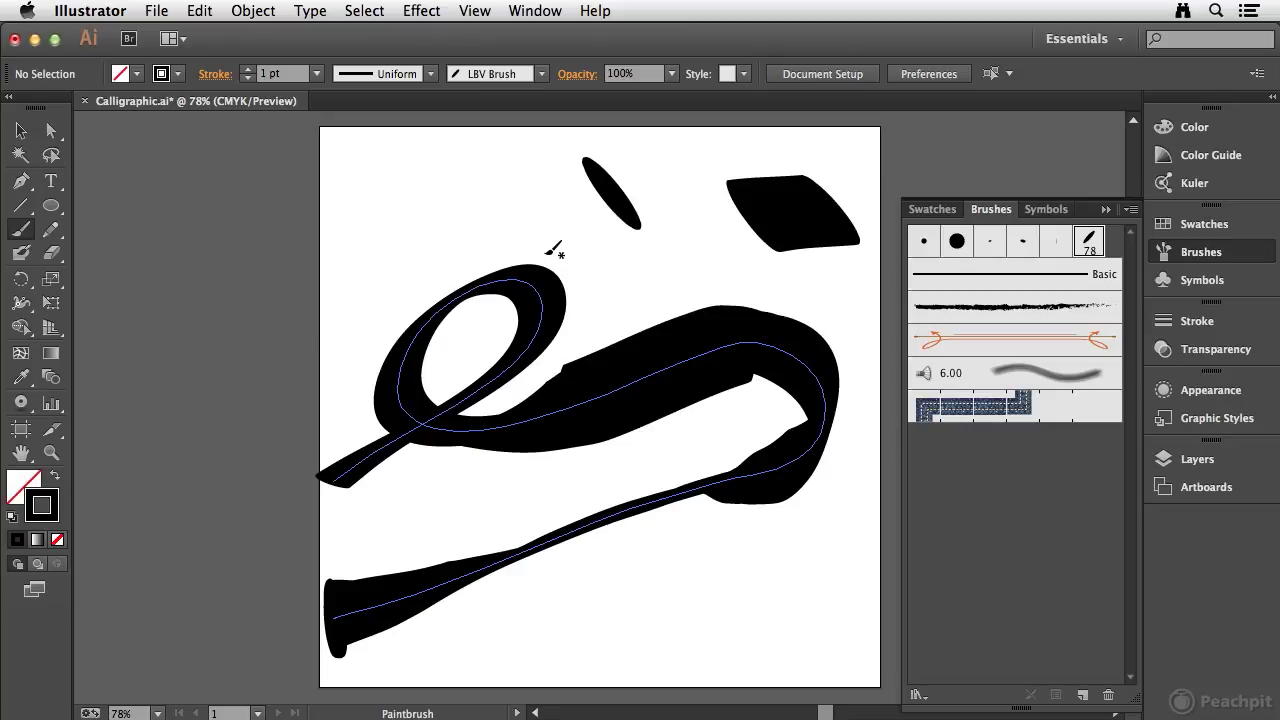
Step: Select all the test strokes and delete them from the artboard
{"action": "left_click", "coordinate": [20, 130]}
{"action": "left_click", "coordinate": [484, 251]}
{"action": "mouse_move", "coordinate": [358, 163]}
{"action": "left_mouse_down"}
{"action": "mouse_move", "coordinate": [523, 277]}
{"action": "mouse_move", "coordinate": [789, 600]}
{"action": "mouse_move", "coordinate": [779, 577]}
{"action": "left_mouse_up"}
{"action": "key", "text": "Delete"}
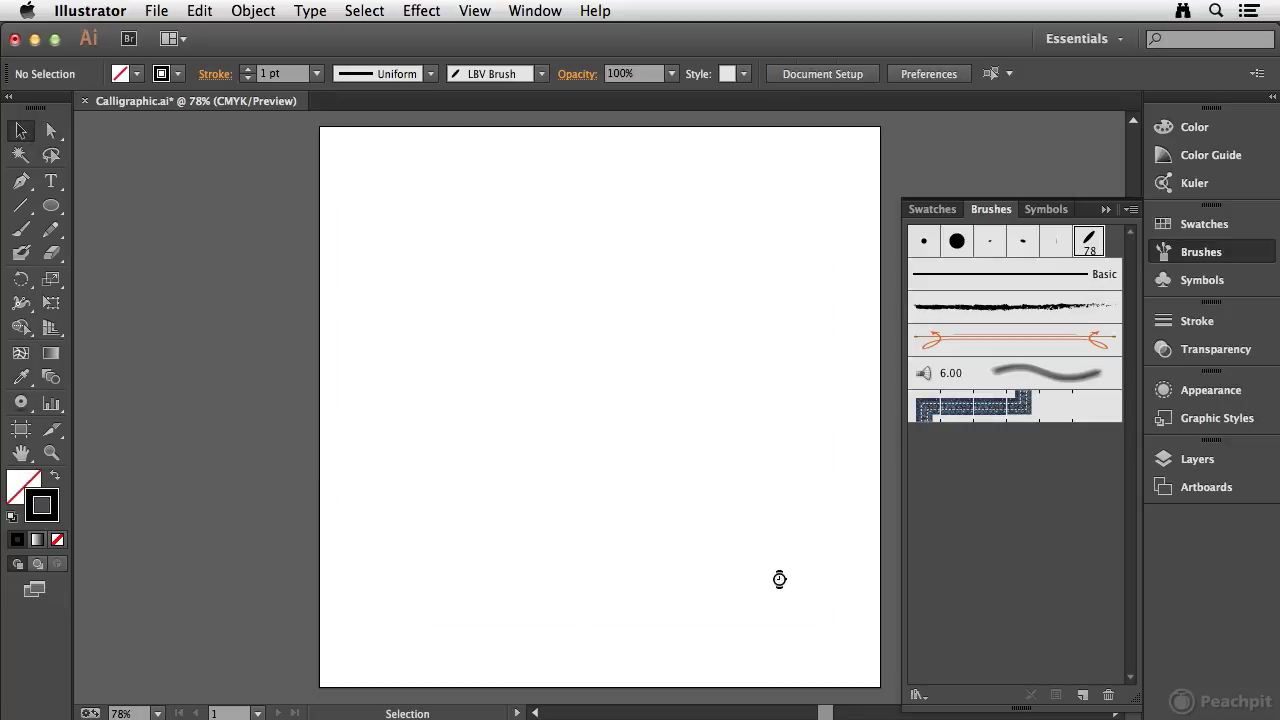
Step: Create a second calligraphic brush named LBV Brush 2 with a flattened, diagonally tilted tip
{"action": "left_click", "coordinate": [1131, 210]}
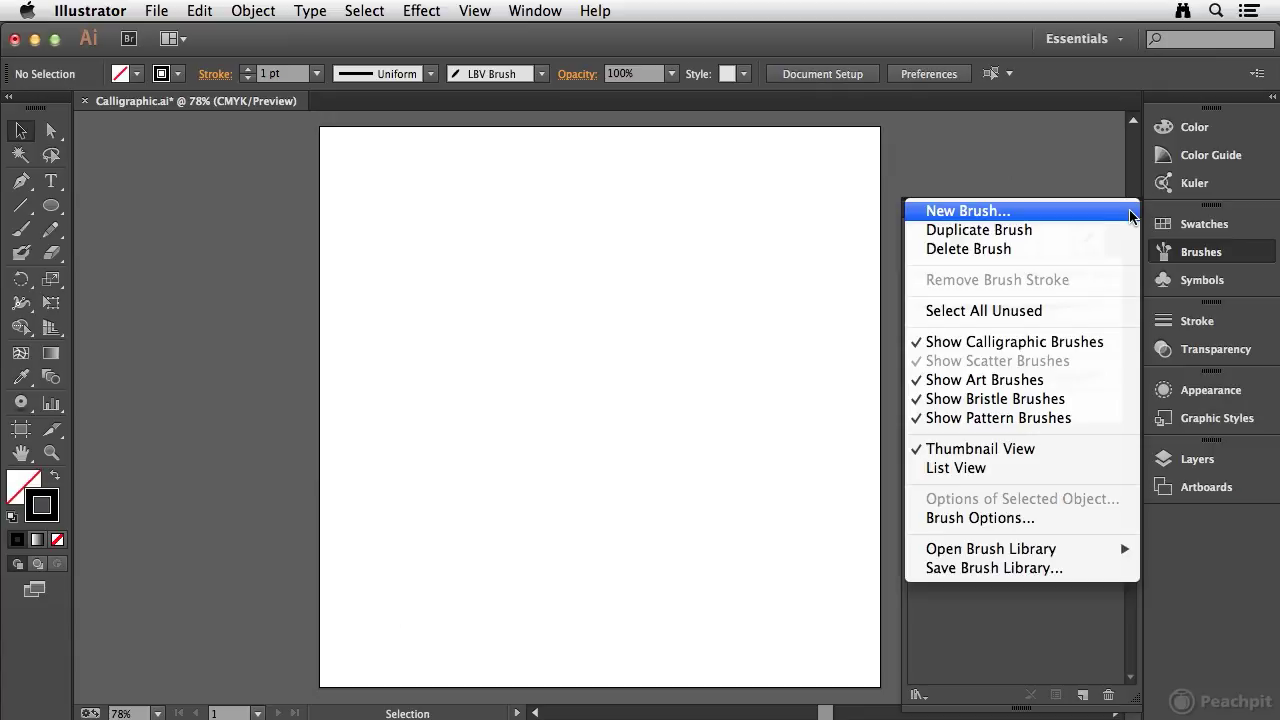
{"action": "left_click", "coordinate": [1046, 214]}
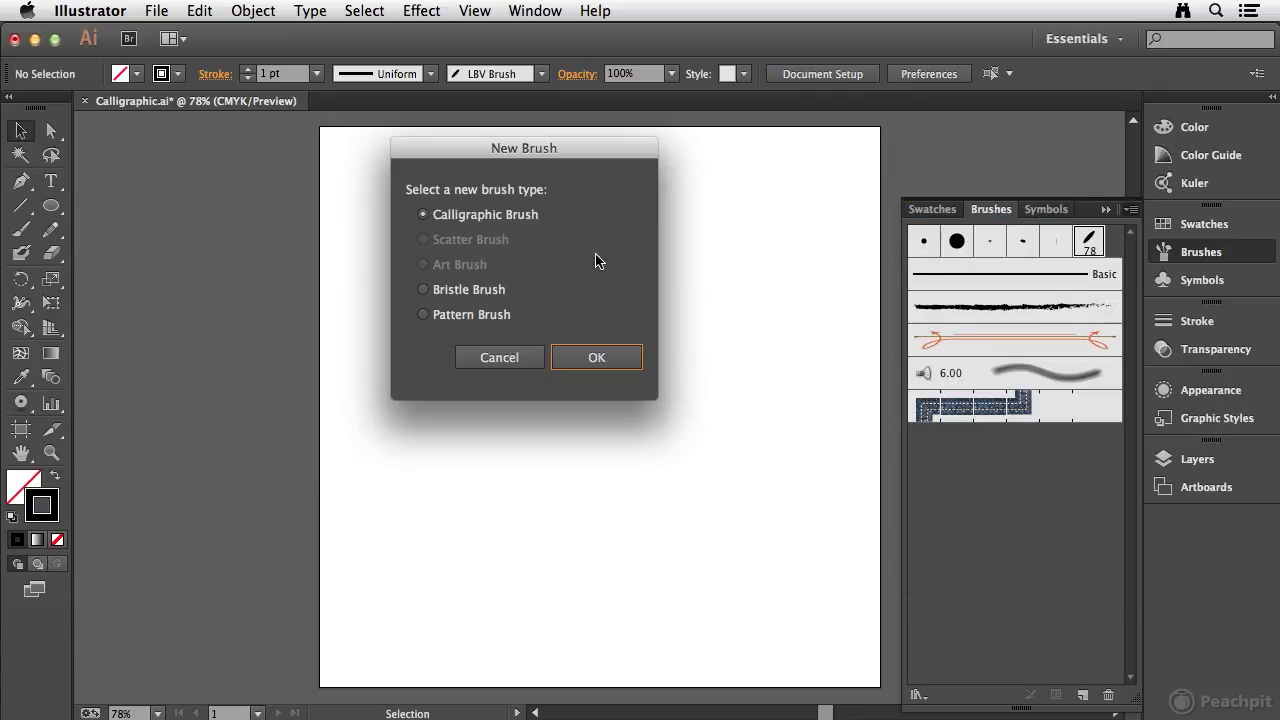
{"action": "left_click", "coordinate": [581, 361]}
{"action": "type", "text": "LBV Brush 2"}
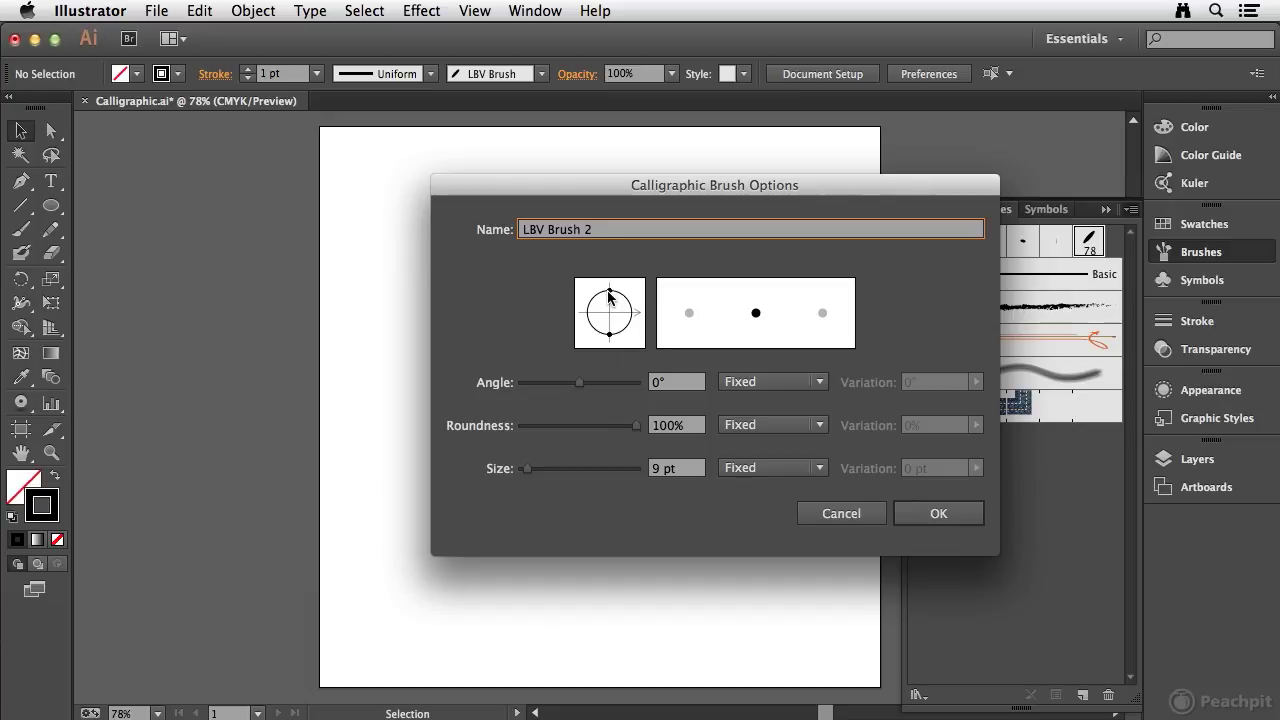
{"action": "mouse_move", "coordinate": [609, 293]}
{"action": "left_mouse_down"}
{"action": "mouse_move", "coordinate": [609, 312]}
{"action": "mouse_move", "coordinate": [636, 304]}
{"action": "mouse_move", "coordinate": [628, 290]}
{"action": "left_mouse_up"}
{"action": "left_click", "coordinate": [961, 514]}
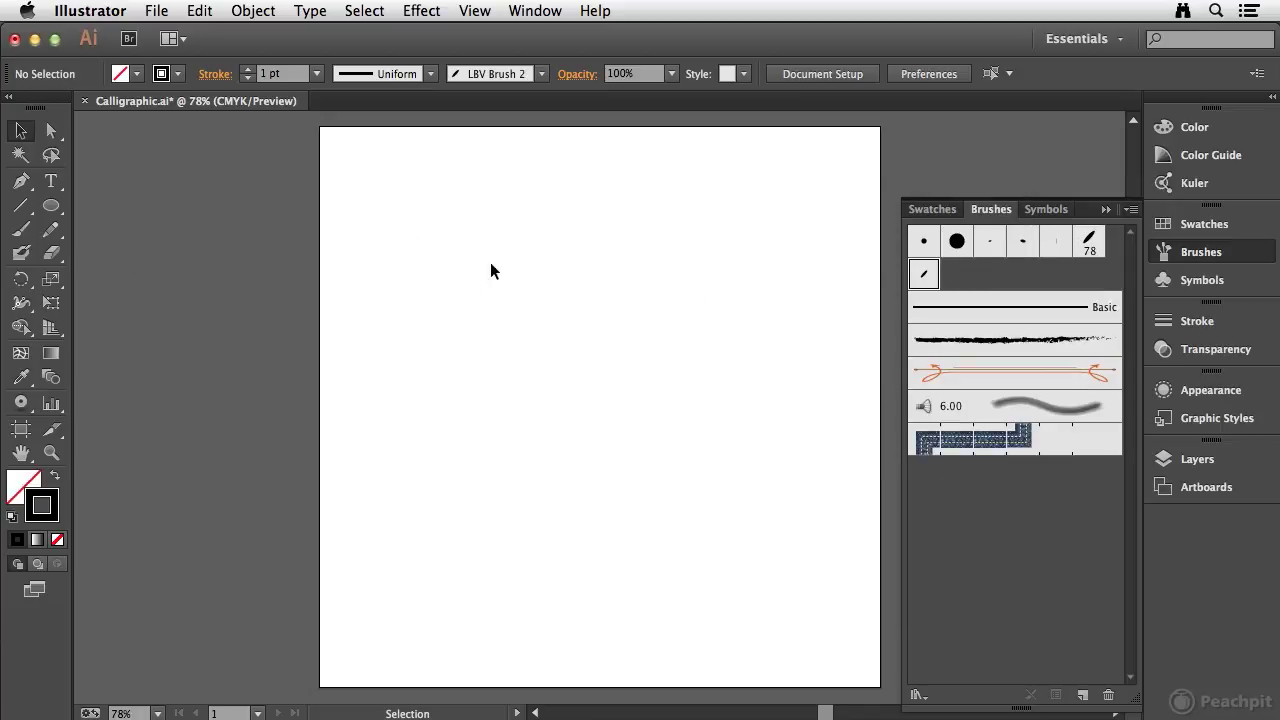
Step: Handwrite "Illust" across the middle of the artboard with the Paintbrush and LBV Brush 2, crossing the t separately
{"action": "left_click", "coordinate": [22, 231]}
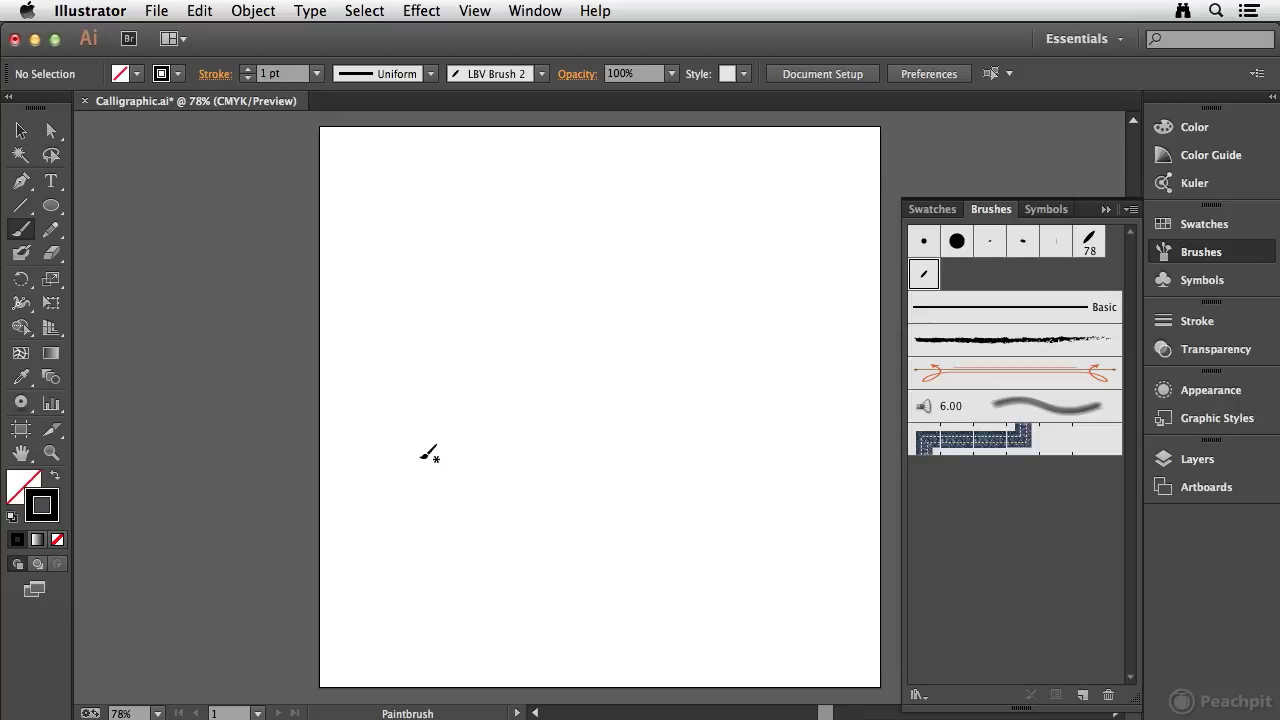
{"action": "mouse_move", "coordinate": [406, 465]}
{"action": "left_mouse_down"}
{"action": "mouse_move", "coordinate": [439, 380]}
{"action": "mouse_move", "coordinate": [497, 325]}
{"action": "mouse_move", "coordinate": [414, 433]}
{"action": "mouse_move", "coordinate": [357, 463]}
{"action": "mouse_move", "coordinate": [356, 423]}
{"action": "mouse_move", "coordinate": [407, 462]}
{"action": "mouse_move", "coordinate": [439, 465]}
{"action": "mouse_move", "coordinate": [564, 369]}
{"action": "mouse_move", "coordinate": [591, 318]}
{"action": "mouse_move", "coordinate": [455, 451]}
{"action": "mouse_move", "coordinate": [496, 458]}
{"action": "mouse_move", "coordinate": [619, 355]}
{"action": "mouse_move", "coordinate": [610, 330]}
{"action": "mouse_move", "coordinate": [540, 413]}
{"action": "mouse_move", "coordinate": [517, 475]}
{"action": "mouse_move", "coordinate": [640, 398]}
{"action": "mouse_move", "coordinate": [646, 445]}
{"action": "mouse_move", "coordinate": [745, 388]}
{"action": "mouse_move", "coordinate": [687, 460]}
{"action": "mouse_move", "coordinate": [851, 340]}
{"action": "mouse_move", "coordinate": [770, 429]}
{"action": "mouse_move", "coordinate": [850, 410]}
{"action": "left_mouse_up"}
{"action": "left_click_drag", "start_coordinate": [765, 384], "coordinate": [876, 357]}
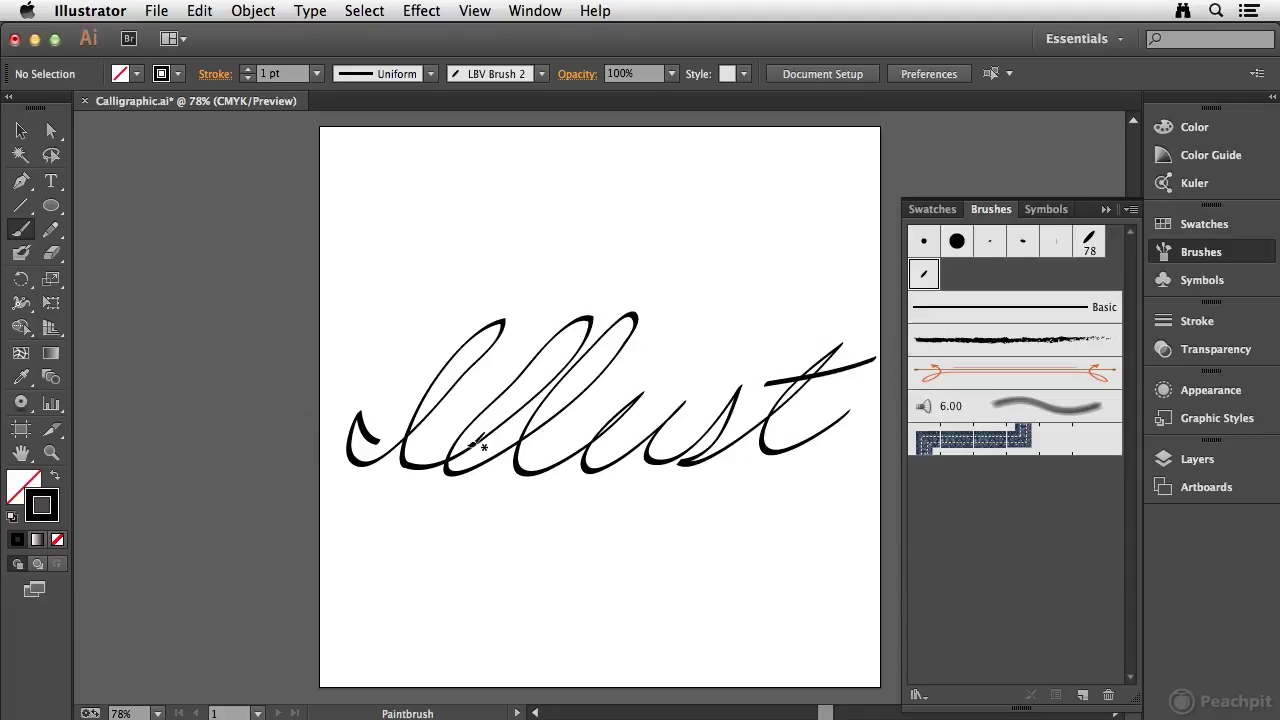
Step: Pull the lettering's paths apart by moving the "llust" stroke up and the initial "I" stroke down
{"action": "left_click", "coordinate": [31, 130]}
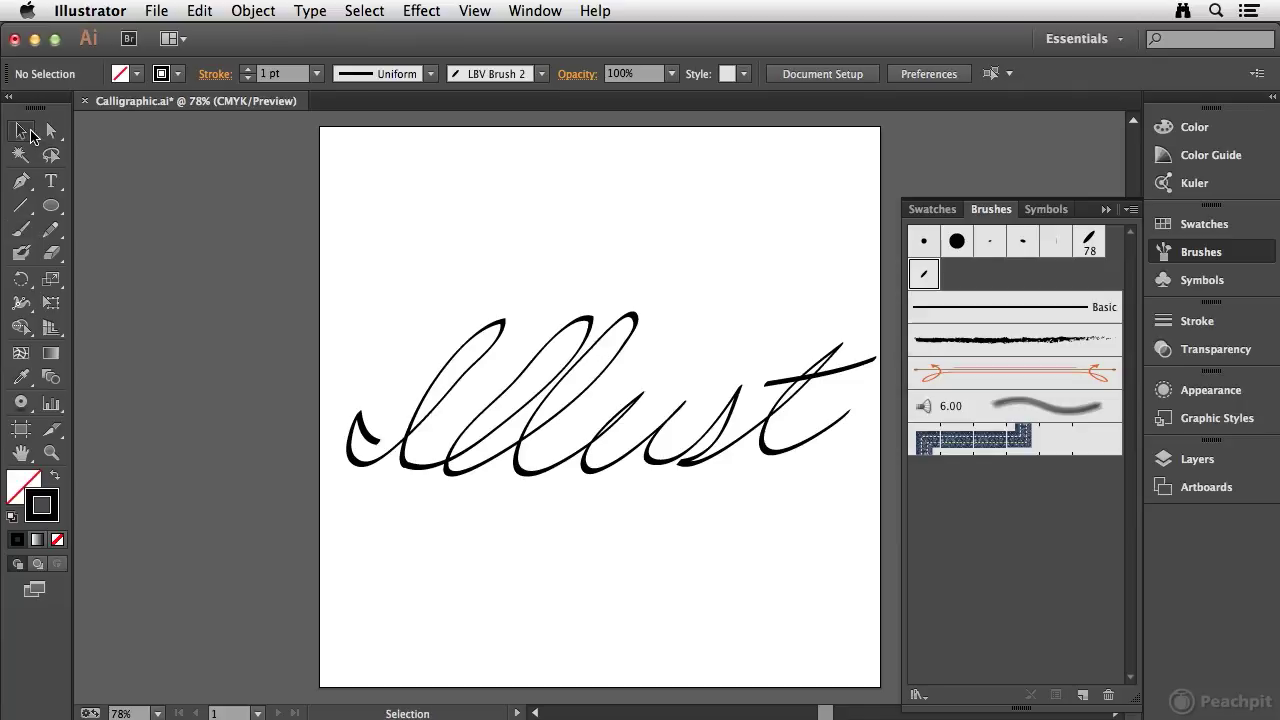
{"action": "left_click", "coordinate": [422, 405]}
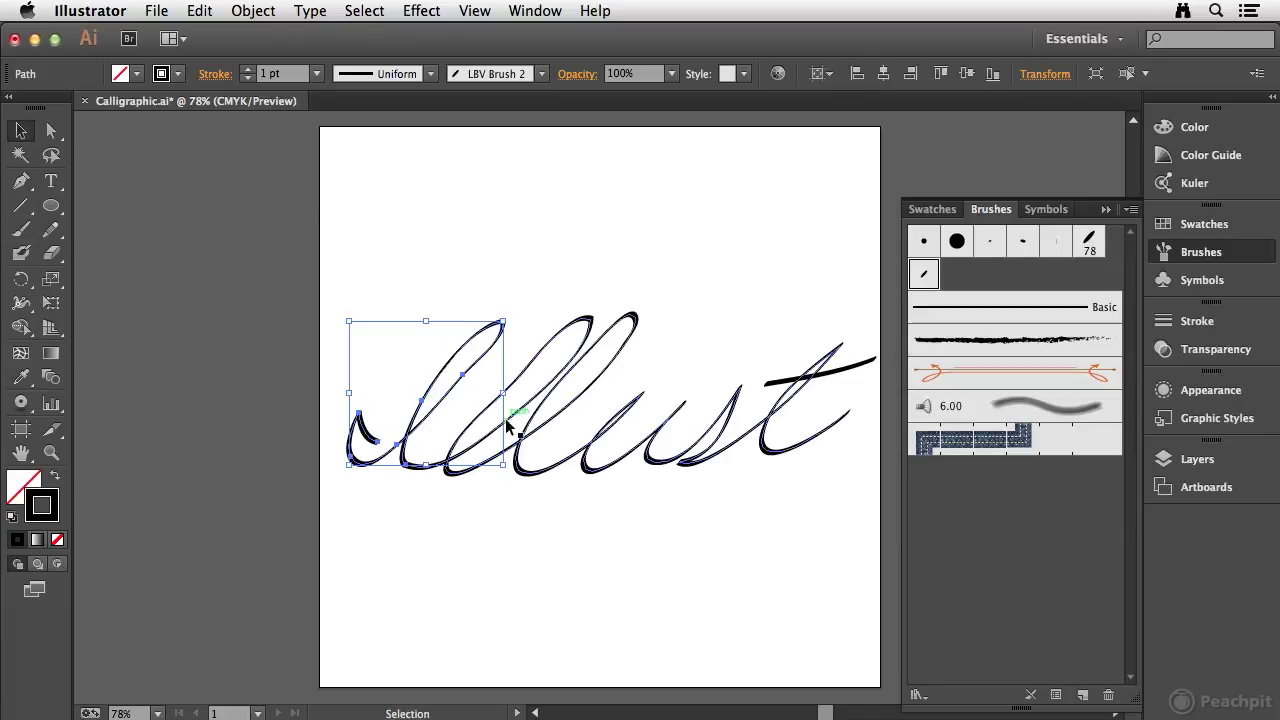
{"action": "left_click", "coordinate": [536, 370]}
{"action": "mouse_move", "coordinate": [601, 343]}
{"action": "left_mouse_down"}
{"action": "mouse_move", "coordinate": [580, 245]}
{"action": "mouse_move", "coordinate": [601, 236]}
{"action": "left_mouse_up"}
{"action": "mouse_move", "coordinate": [422, 405]}
{"action": "left_mouse_down"}
{"action": "mouse_move", "coordinate": [424, 482]}
{"action": "mouse_move", "coordinate": [538, 485]}
{"action": "left_mouse_up"}
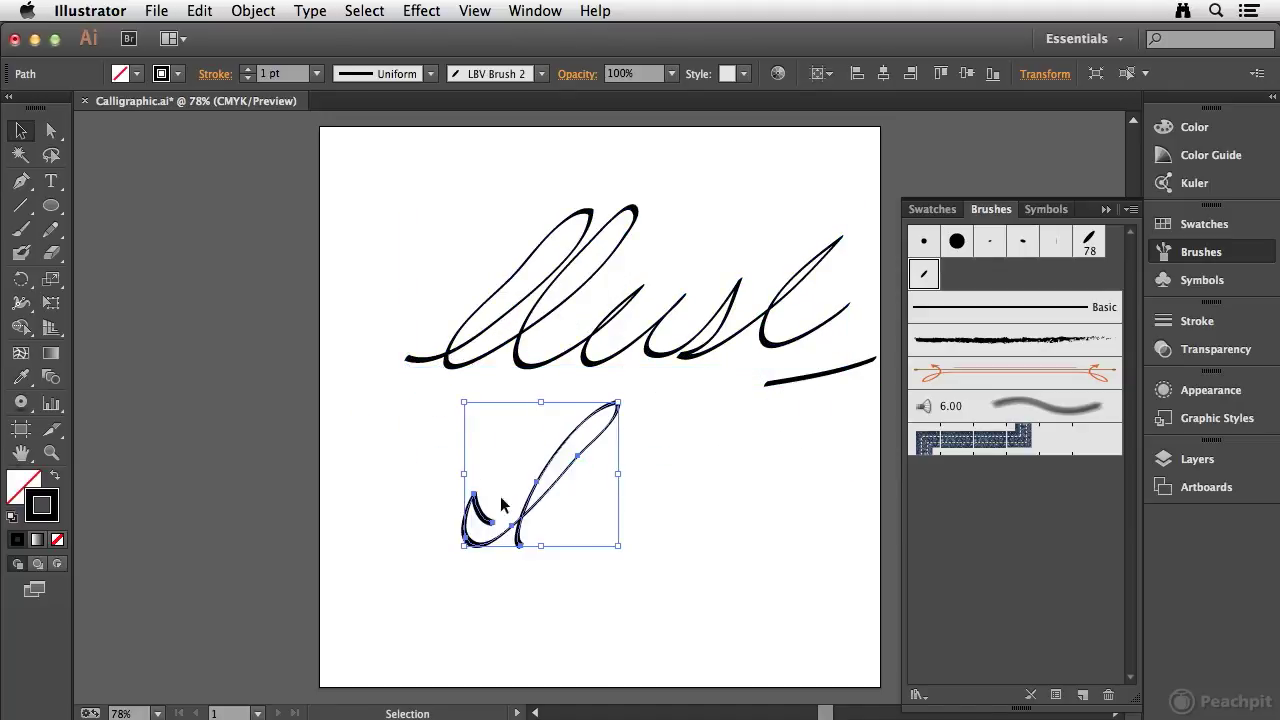
Step: Select the separate lettering strokes and delete them all, including the t's crossbar
{"action": "left_click_drag", "start_coordinate": [388, 310], "coordinate": [480, 350]}
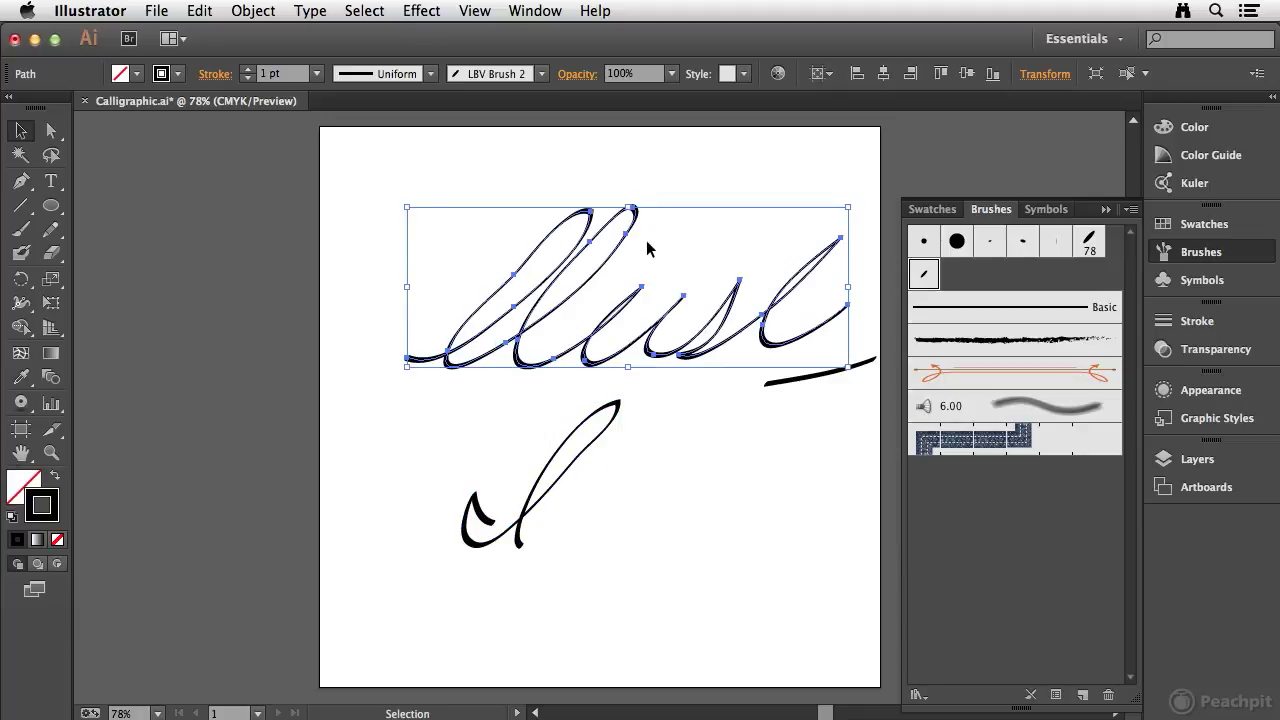
{"action": "left_click", "coordinate": [368, 357]}
{"action": "left_click_drag", "start_coordinate": [443, 480], "coordinate": [542, 564]}
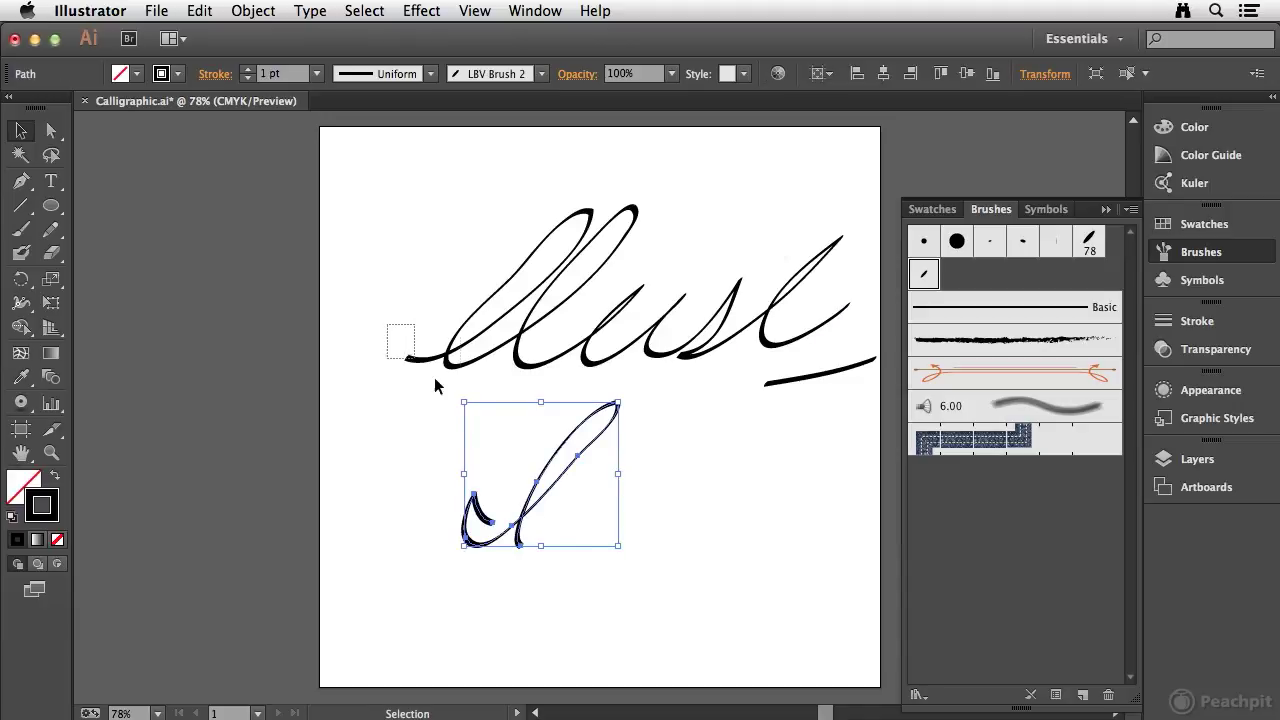
{"action": "left_click_drag", "start_coordinate": [434, 377], "coordinate": [436, 380]}
{"action": "mouse_move", "coordinate": [371, 331]}
{"action": "left_mouse_down"}
{"action": "mouse_move", "coordinate": [480, 446]}
{"action": "mouse_move", "coordinate": [519, 556]}
{"action": "left_mouse_up"}
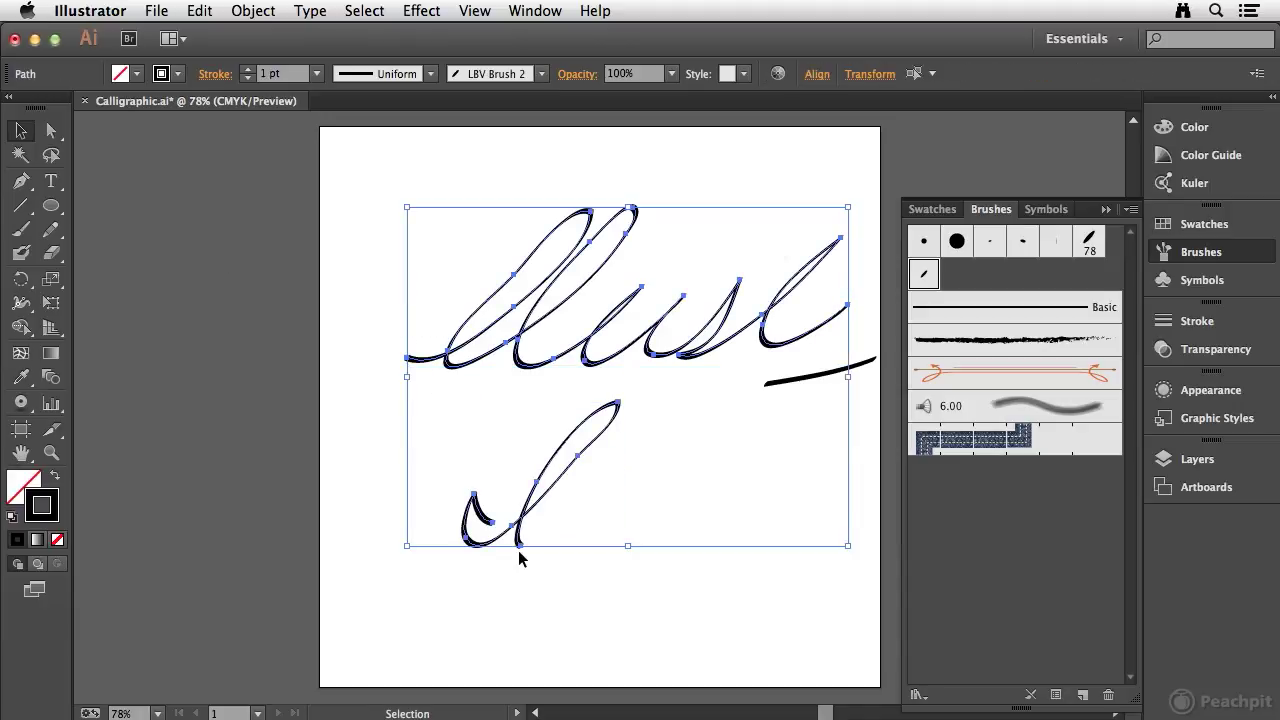
{"action": "key", "text": "Delete"}
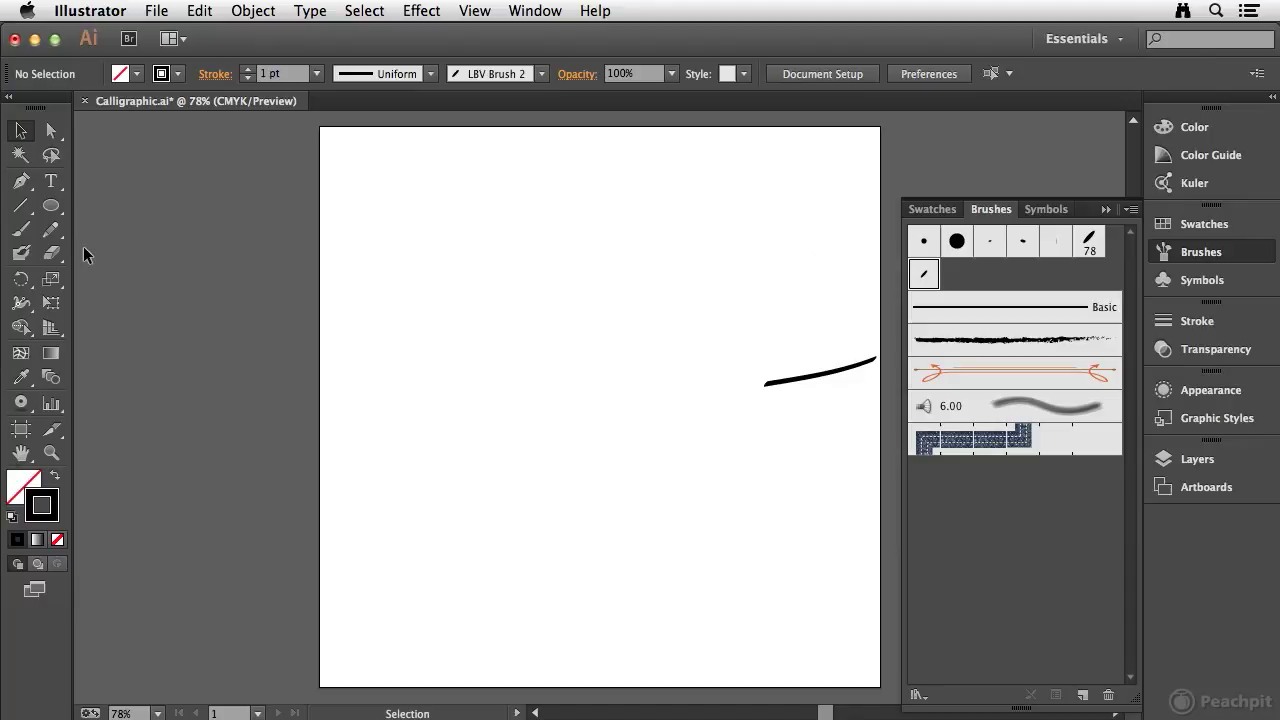
{"action": "left_click_drag", "start_coordinate": [740, 374], "coordinate": [783, 423]}
{"action": "key", "text": "Delete"}
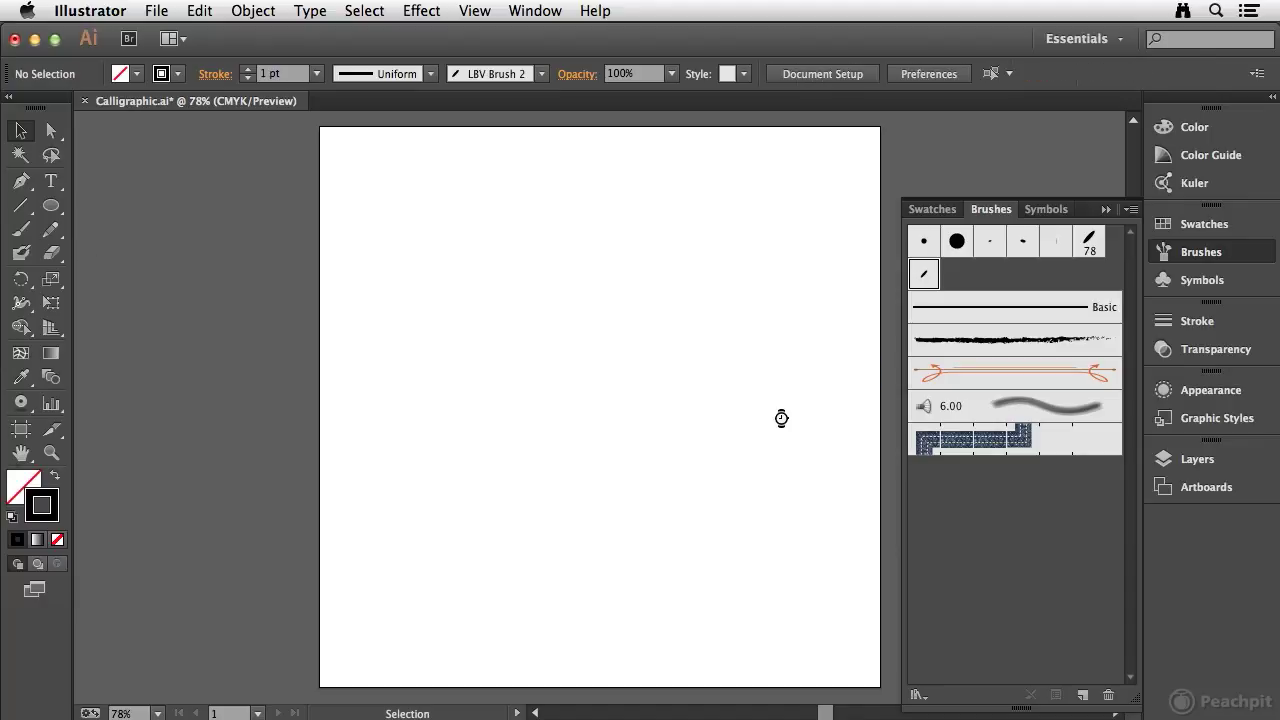
Step: Handwrite "Illustrat" across the artboard with the Blob Brush and cross both t's
{"action": "left_click", "coordinate": [20, 255]}
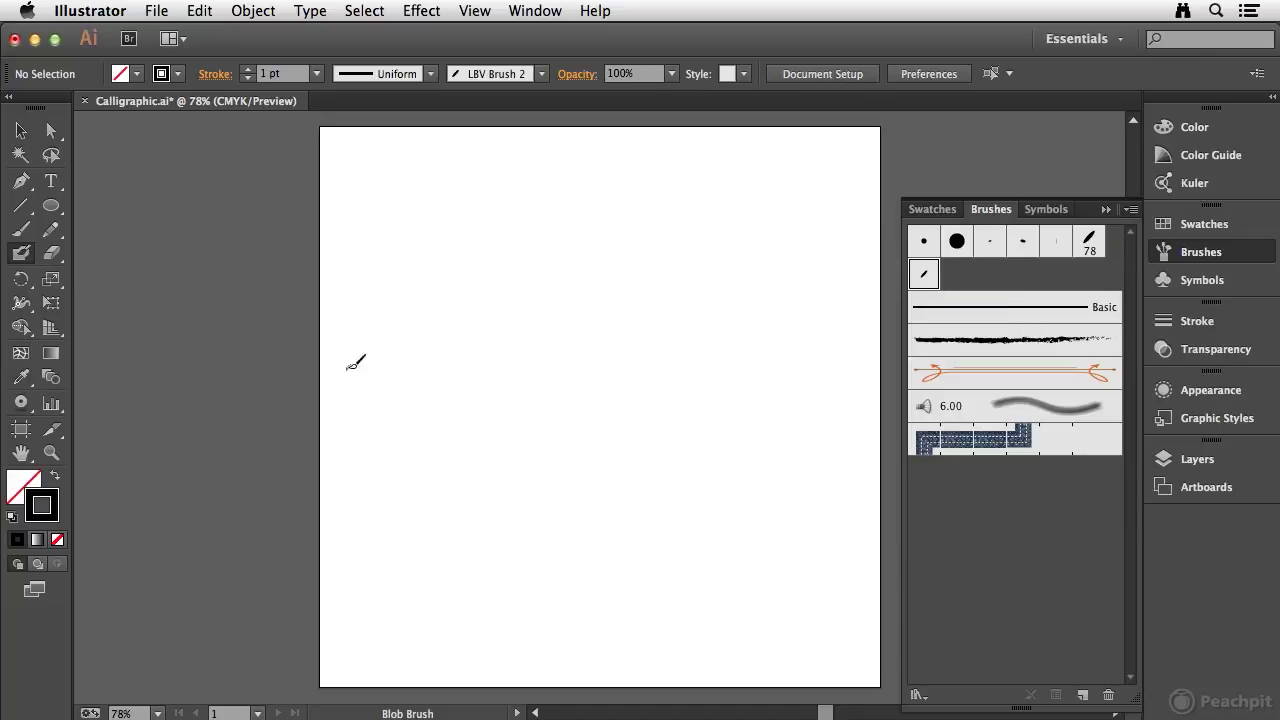
{"action": "mouse_move", "coordinate": [428, 455]}
{"action": "left_mouse_down"}
{"action": "mouse_move", "coordinate": [482, 285]}
{"action": "mouse_move", "coordinate": [372, 460]}
{"action": "mouse_move", "coordinate": [360, 388]}
{"action": "mouse_move", "coordinate": [380, 415]}
{"action": "mouse_move", "coordinate": [530, 358]}
{"action": "mouse_move", "coordinate": [481, 450]}
{"action": "mouse_move", "coordinate": [562, 326]}
{"action": "mouse_move", "coordinate": [566, 442]}
{"action": "mouse_move", "coordinate": [645, 409]}
{"action": "mouse_move", "coordinate": [698, 433]}
{"action": "mouse_move", "coordinate": [814, 400]}
{"action": "mouse_move", "coordinate": [820, 432]}
{"action": "mouse_move", "coordinate": [870, 433]}
{"action": "left_mouse_up"}
{"action": "left_click_drag", "start_coordinate": [658, 365], "coordinate": [890, 358]}
Step: Select the Blob Brush lettering and examine its outlines and anchor points up close
{"action": "left_click", "coordinate": [20, 130]}
{"action": "left_click", "coordinate": [541, 298]}
{"action": "key", "text": "super+space"}
{"action": "left_click_drag", "start_coordinate": [342, 296], "coordinate": [588, 480]}
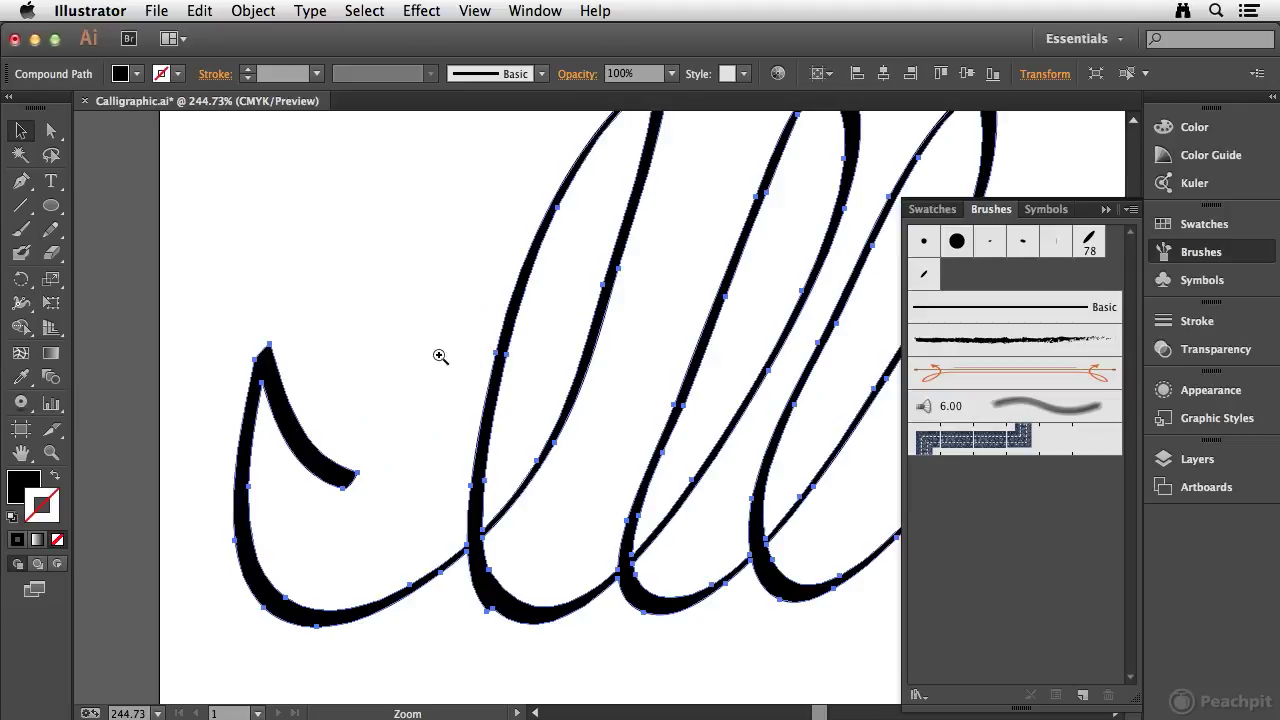
{"action": "left_click_drag", "start_coordinate": [449, 403], "coordinate": [225, 289]}
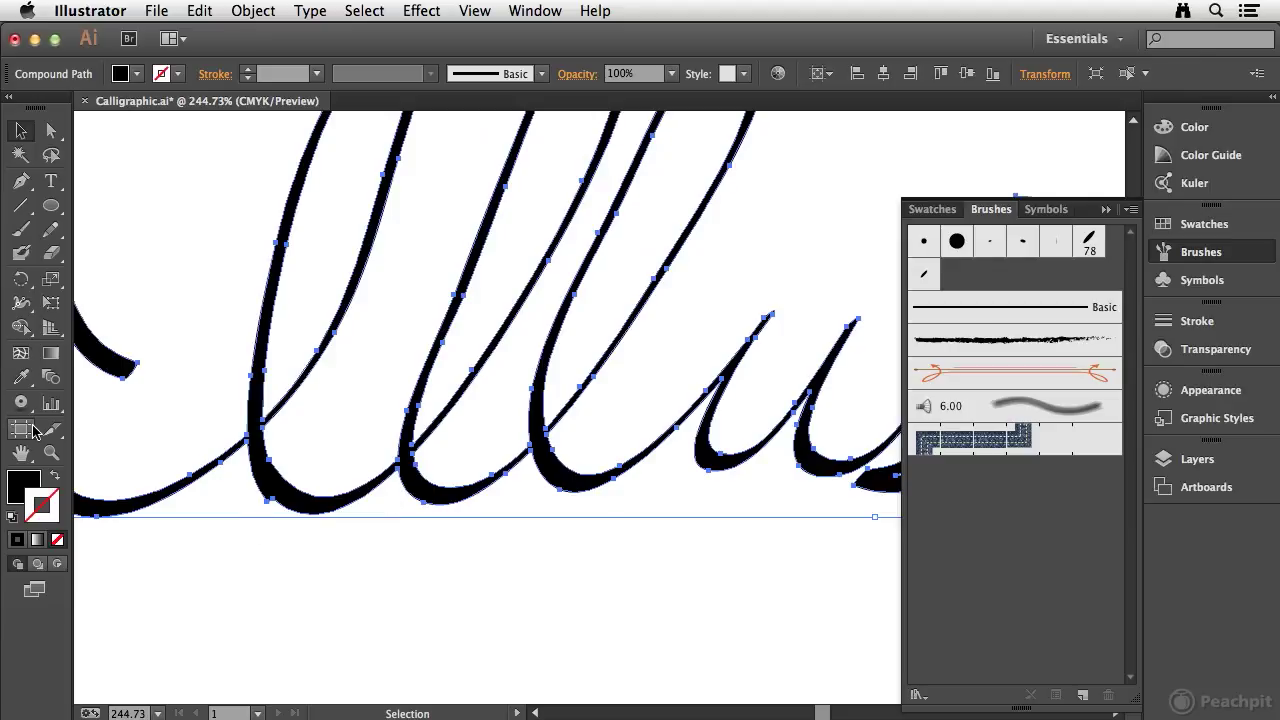
{"action": "key", "text": "super+0"}
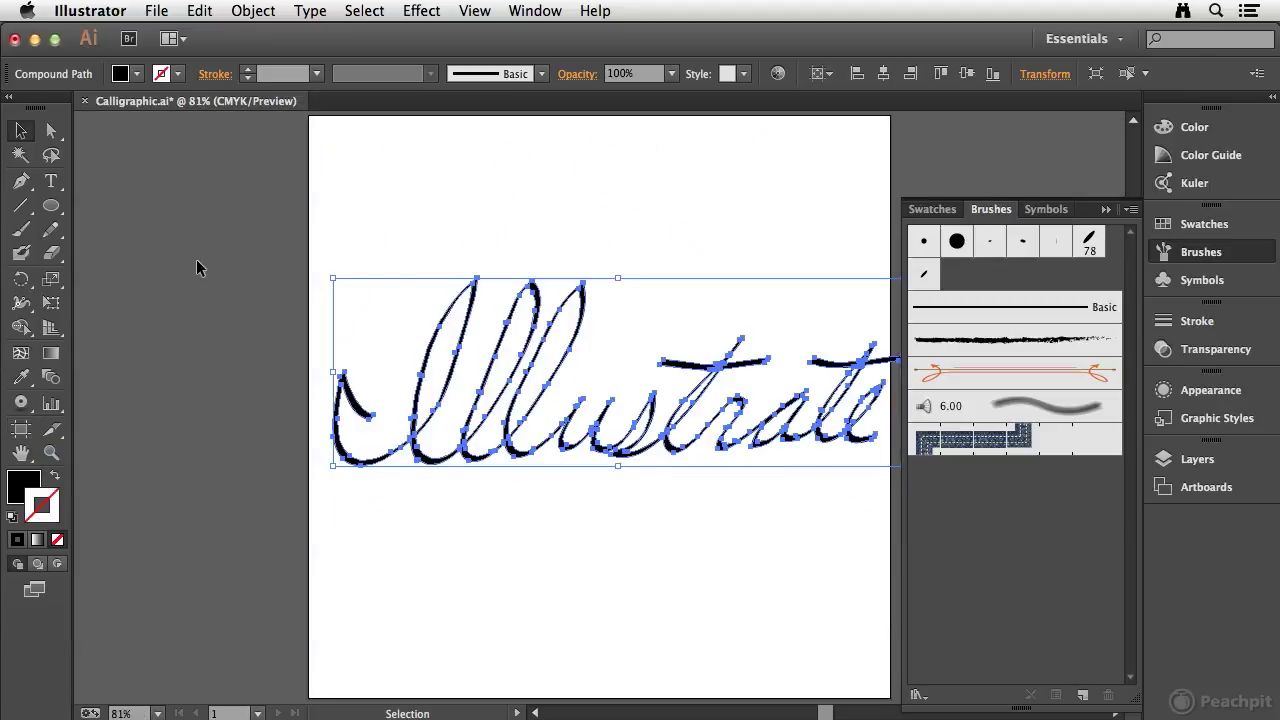